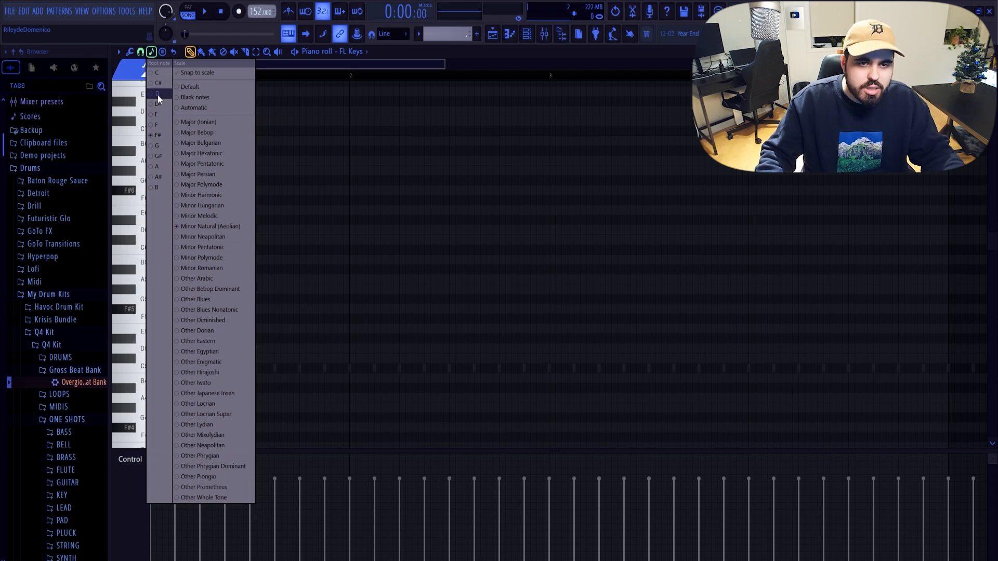
# Step: Set the scale root to D# and enter one-bar chords D#5, F#5, A#5 in bar 1 and D#5, F#5, B5 in bar 2
pyautogui.click(158, 103)
pyautogui.moveTo(266, 343); pyautogui.dragTo(198, 350)
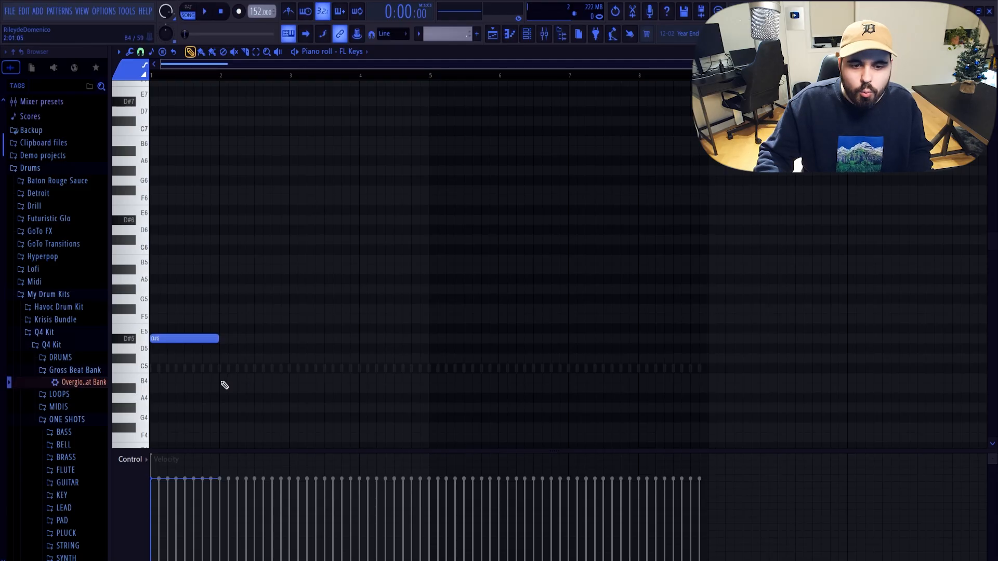
pyautogui.click(222, 383)
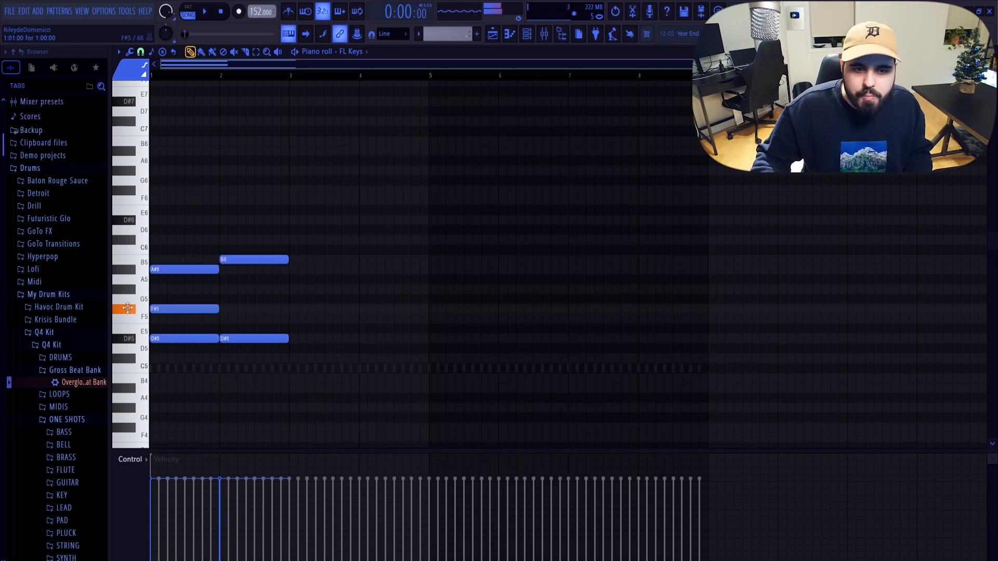
pyautogui.moveTo(209, 308); pyautogui.dragTo(220, 309)
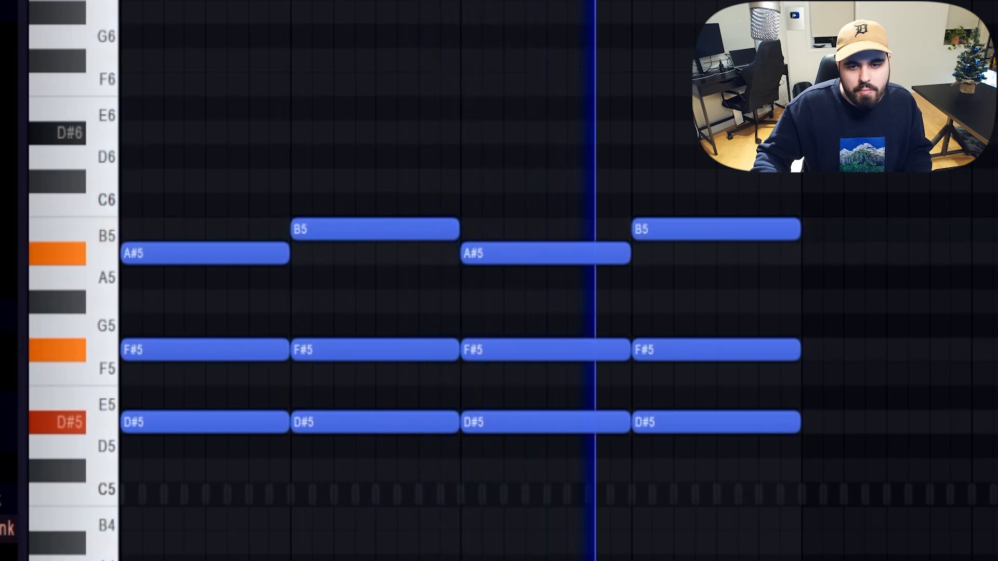
# Step: Duplicate the four-bar chord progression so it fills bars 1 to 8, and clear the selection
pyautogui.moveTo(994, 4); pyautogui.dragTo(122, 412)
pyautogui.hotkey('ctrl', 'b')
pyautogui.hotkey('ctrl', 'd')
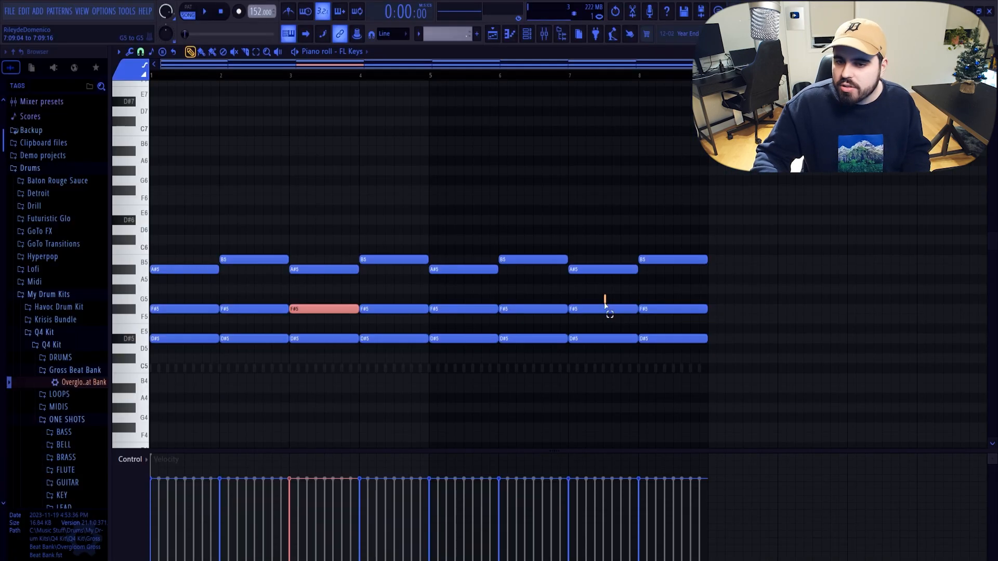
# Step: Lower the F#5 notes in bars 3 and 7 by one semitone to F5 and play the chords back
pyautogui.keyDown('ctrl'); pyautogui.keyDown('shift'); pyautogui.click(607, 309); pyautogui.keyUp('shift'); pyautogui.keyUp('ctrl')
pyautogui.moveTo(305, 166); pyautogui.dragTo(307, 384)
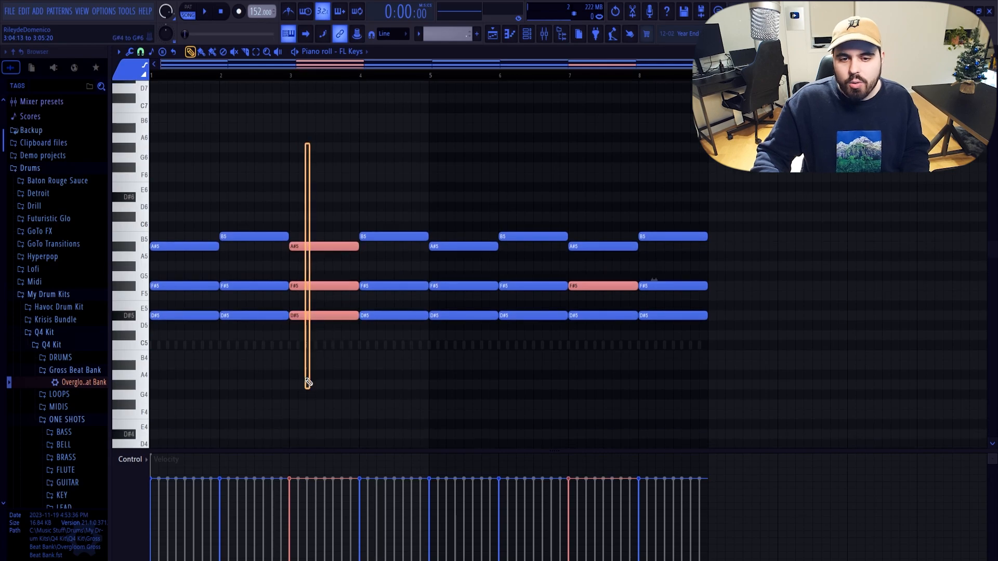
pyautogui.moveTo(602, 213); pyautogui.dragTo(606, 338)
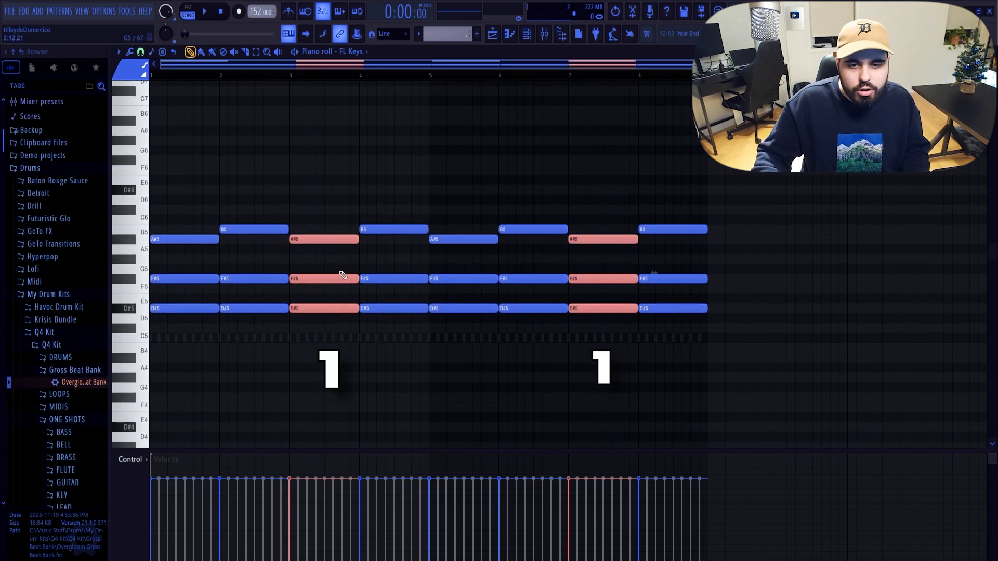
pyautogui.moveTo(331, 294); pyautogui.dragTo(305, 266)
pyautogui.moveTo(603, 265); pyautogui.dragTo(619, 294)
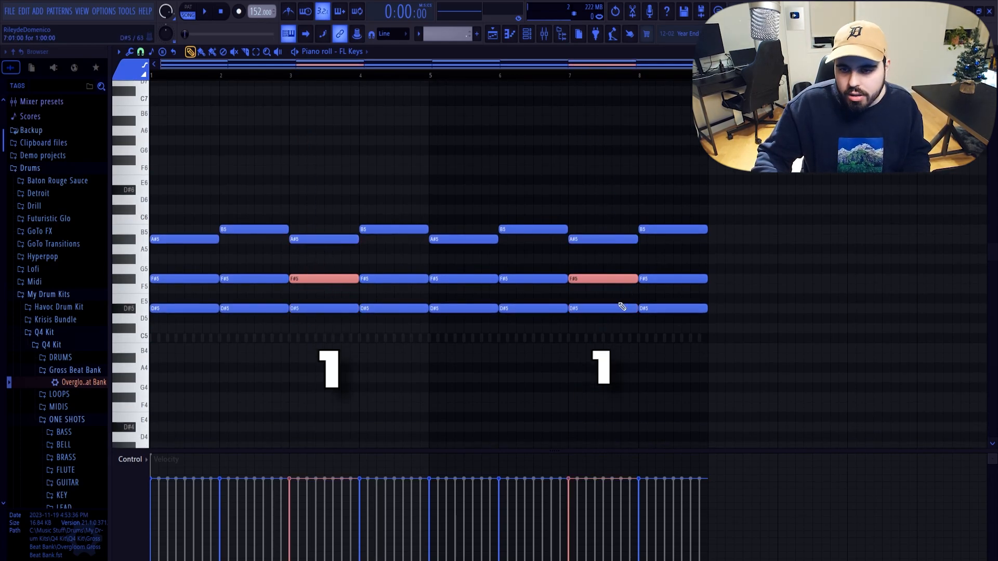
pyautogui.press('Down')
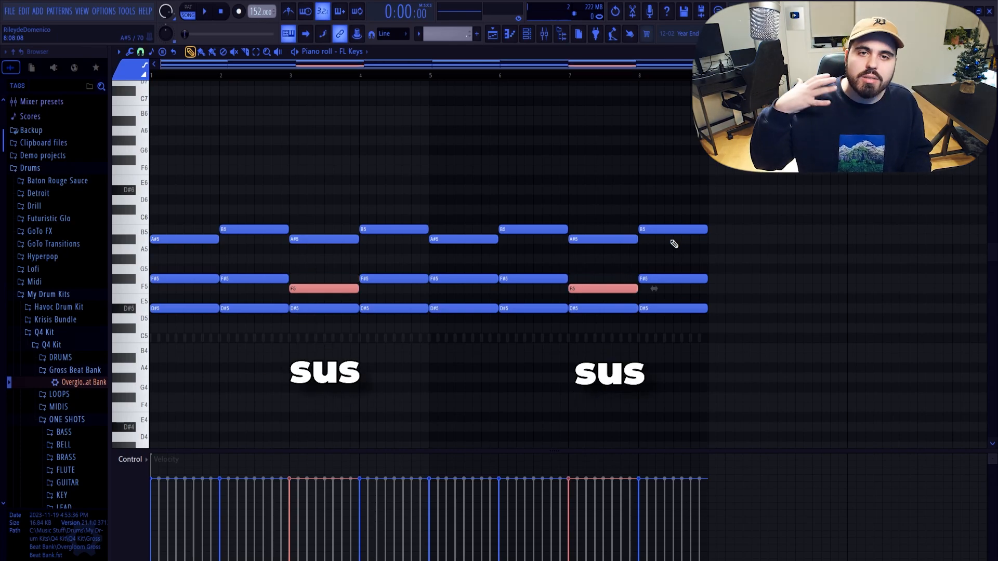
pyautogui.hotkey('ctrl', 'd')
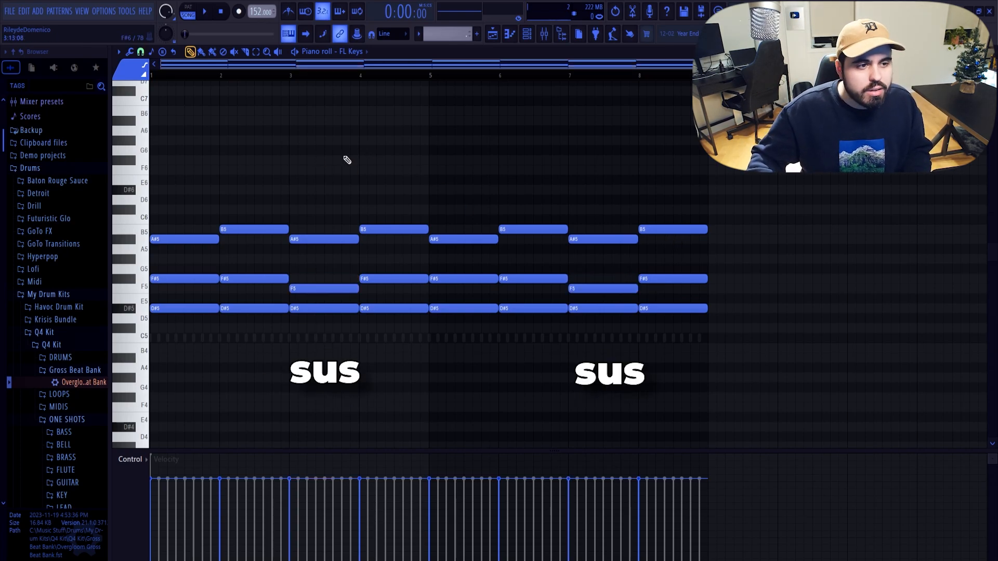
pyautogui.press('space')
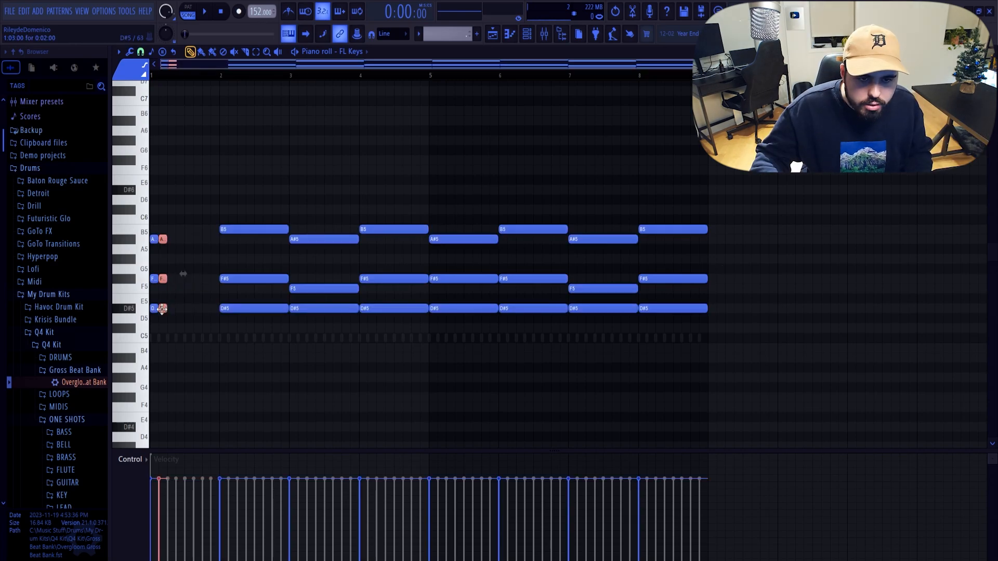
# Step: Replace the held chords with two-step stabs, four per bar across bars 1 to 4, using F5 as bar 3's middle note, and play them
pyautogui.moveTo(162, 309); pyautogui.dragTo(206, 311)
pyautogui.hotkey('ctrl', 'b')
pyautogui.hotkey('ctrl', 'b')
pyautogui.moveTo(226, 159); pyautogui.dragTo(925, 419)
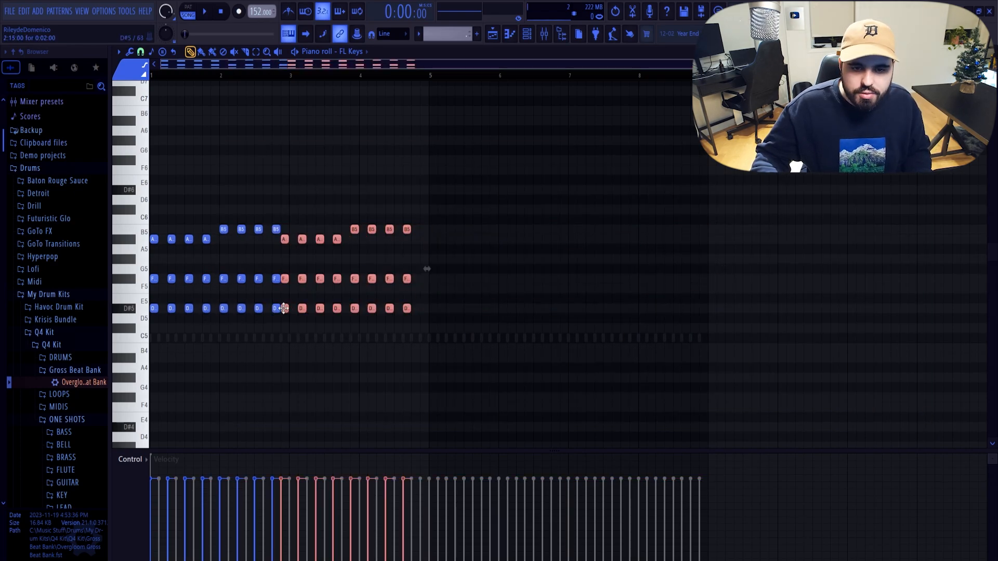
pyautogui.moveTo(282, 308); pyautogui.dragTo(348, 287)
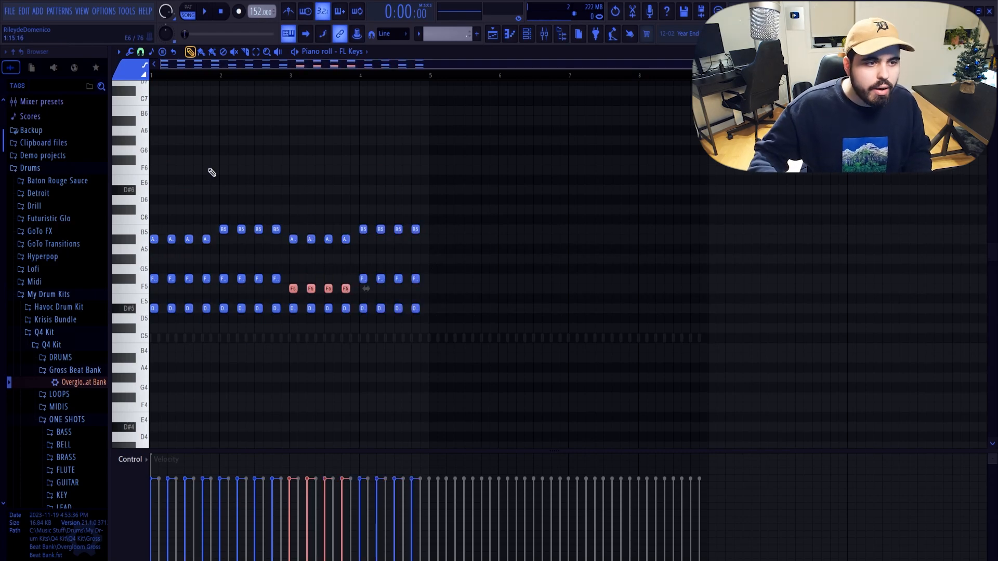
pyautogui.press('space')
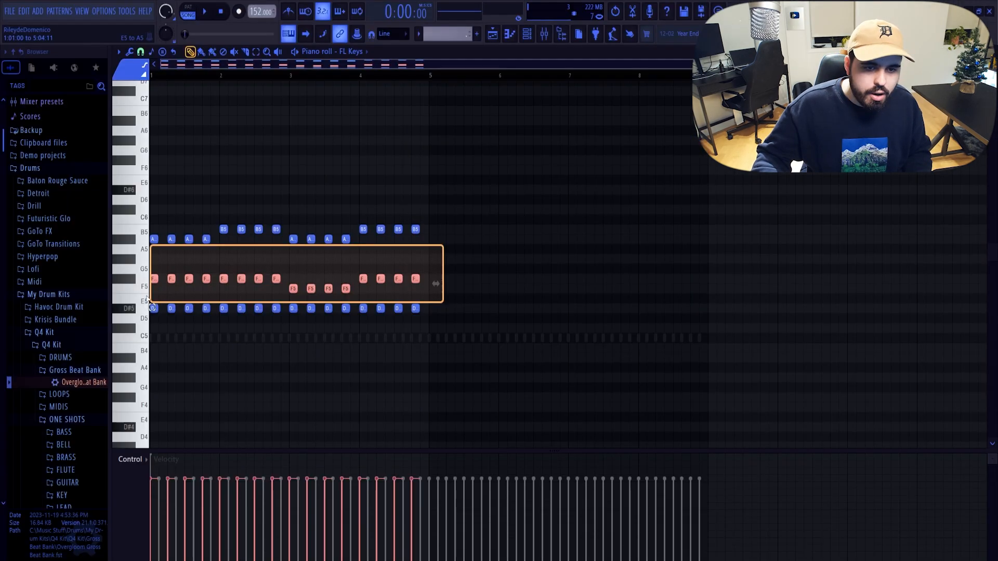
# Step: Shift all middle-row F#5 and F5 notes two steps later, so they fall between the other notes, and audition the pattern
pyautogui.moveTo(145, 245); pyautogui.dragTo(445, 301)
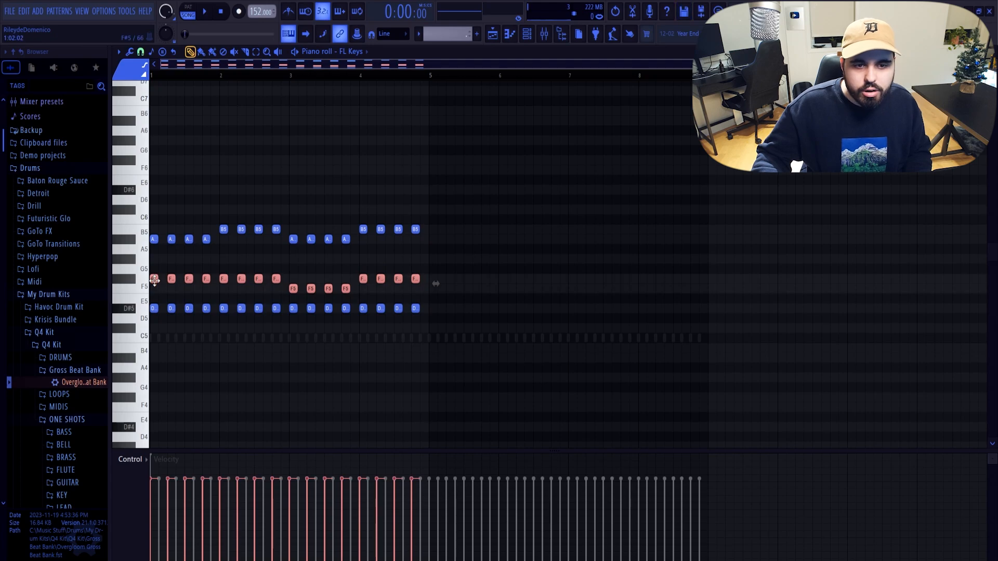
pyautogui.moveTo(155, 281); pyautogui.dragTo(163, 281)
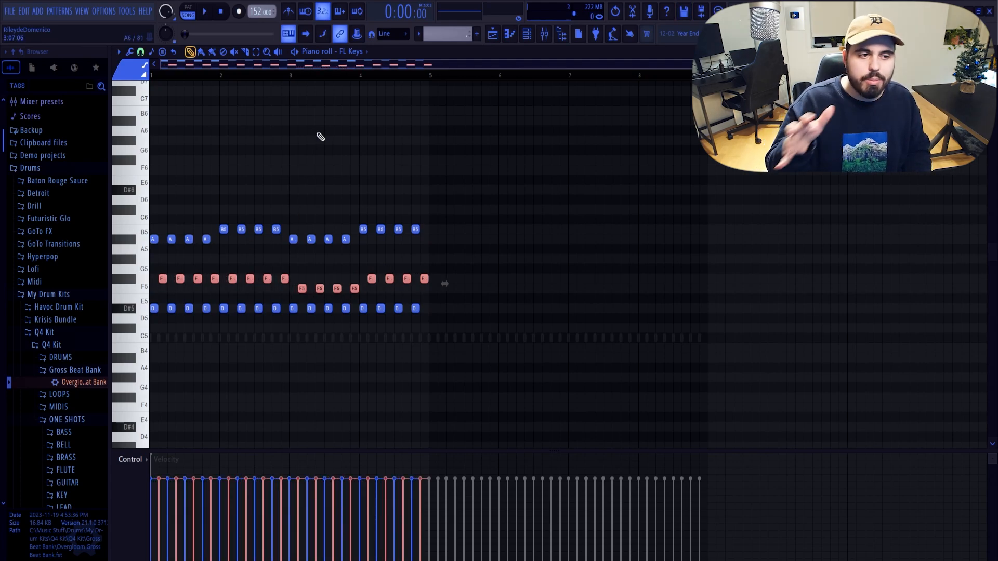
pyautogui.press('space')
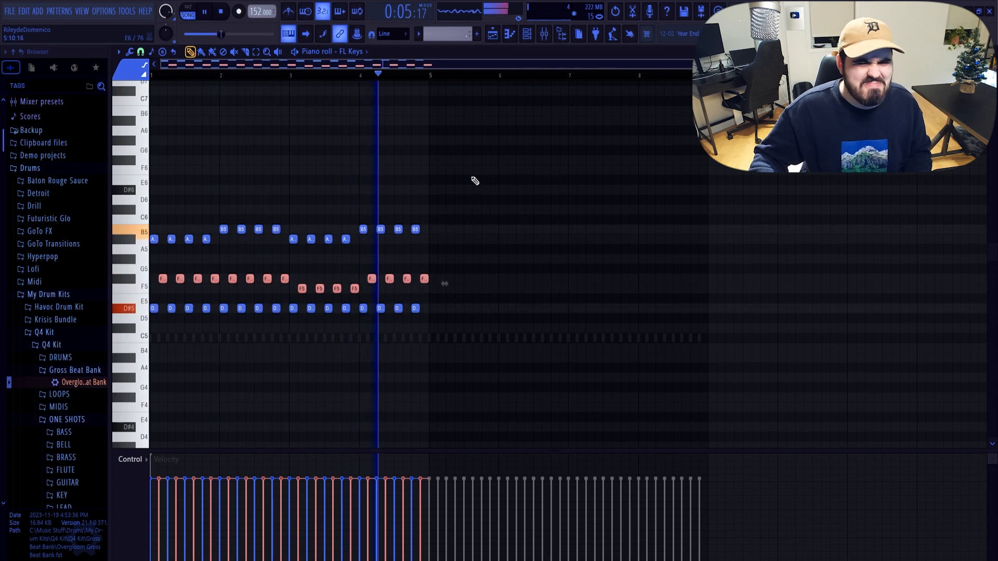
pyautogui.press('space')
# Step: Duplicate the four-bar stab pattern into bars 5 to 8 and remove the stray G#6 note
pyautogui.hotkey('ctrl', 'a')
pyautogui.hotkey('ctrl', 'b')
pyautogui.click(571, 143)
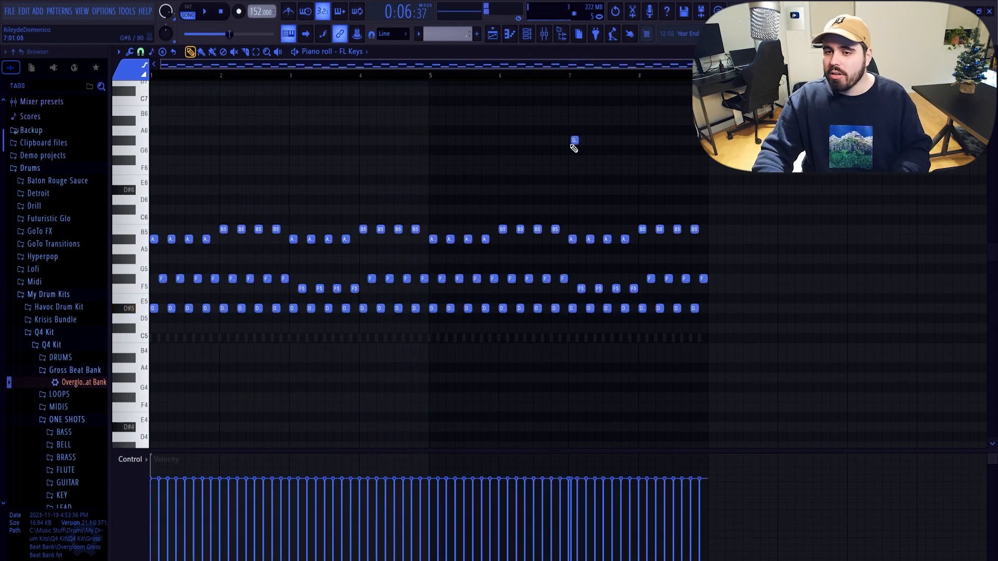
pyautogui.rightClick(571, 144)
# Step: Replace the FL Keys channel with Kontakt and open the EXHALE library's instruments
pyautogui.click(994, 52)
pyautogui.rightClick(209, 191)
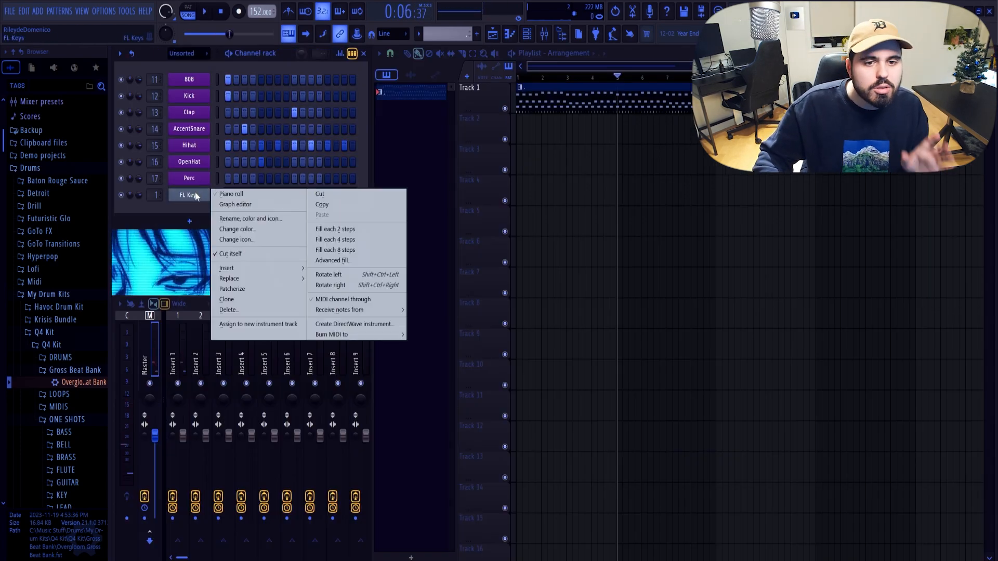
pyautogui.moveTo(254, 278)
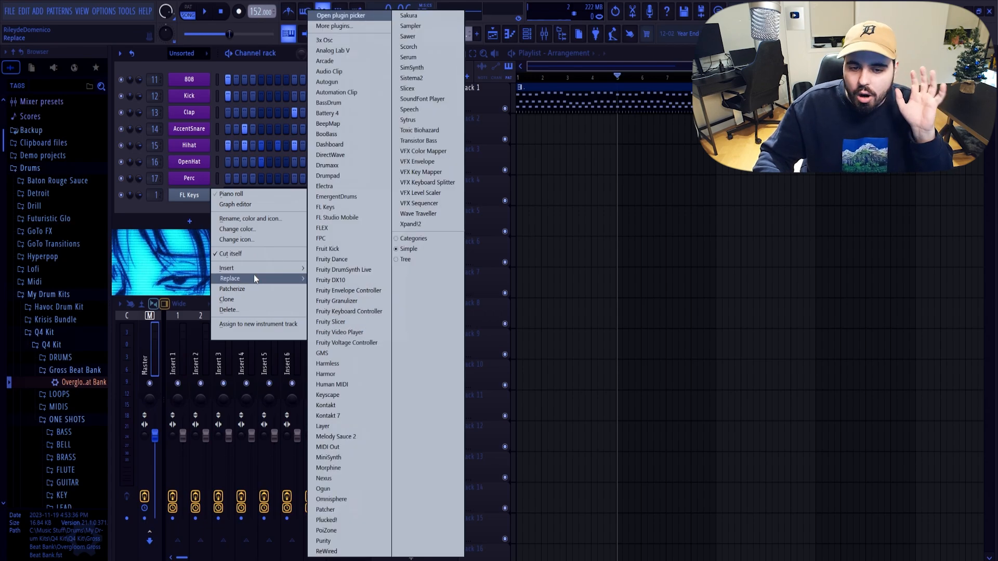
pyautogui.click(357, 409)
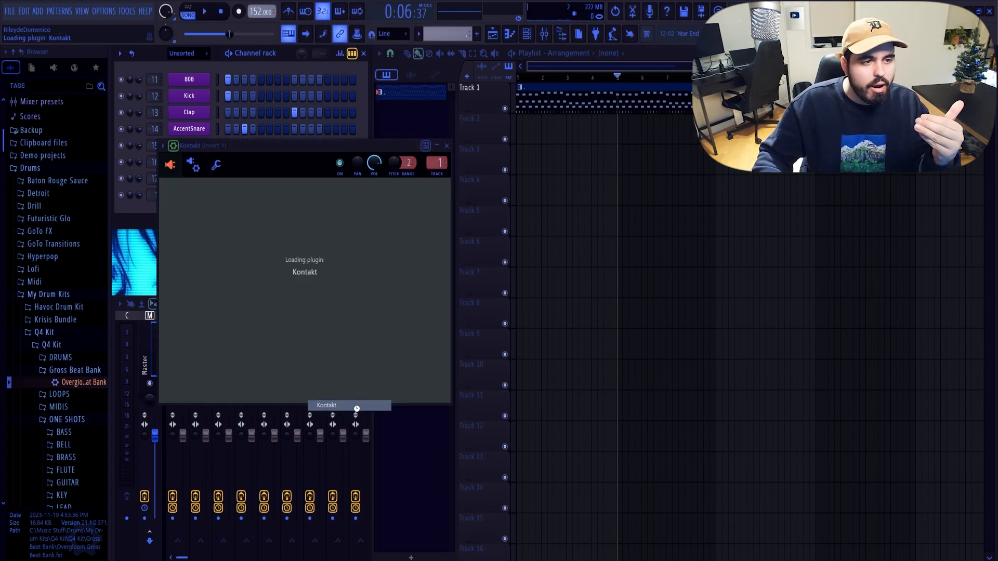
pyautogui.scroll(-6, 249, 364)
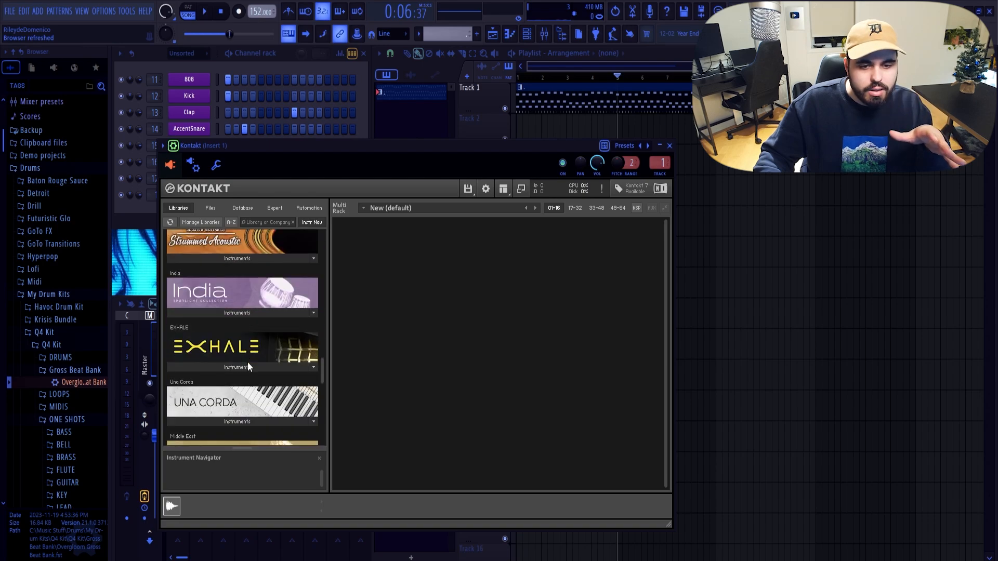
pyautogui.click(247, 365)
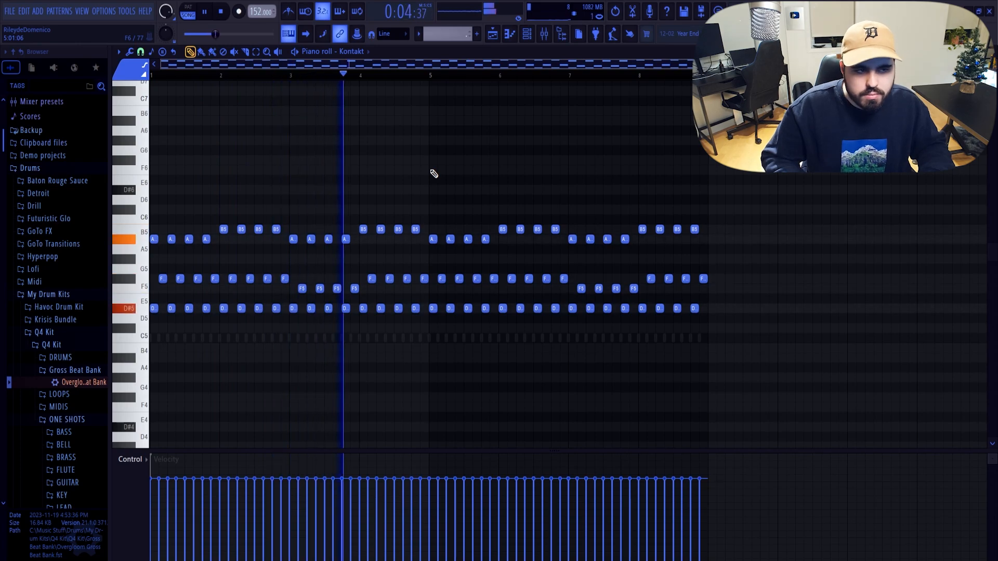
# Step: Transpose the whole pattern down one octave and play it back with the Kontakt sound
pyautogui.press('space')
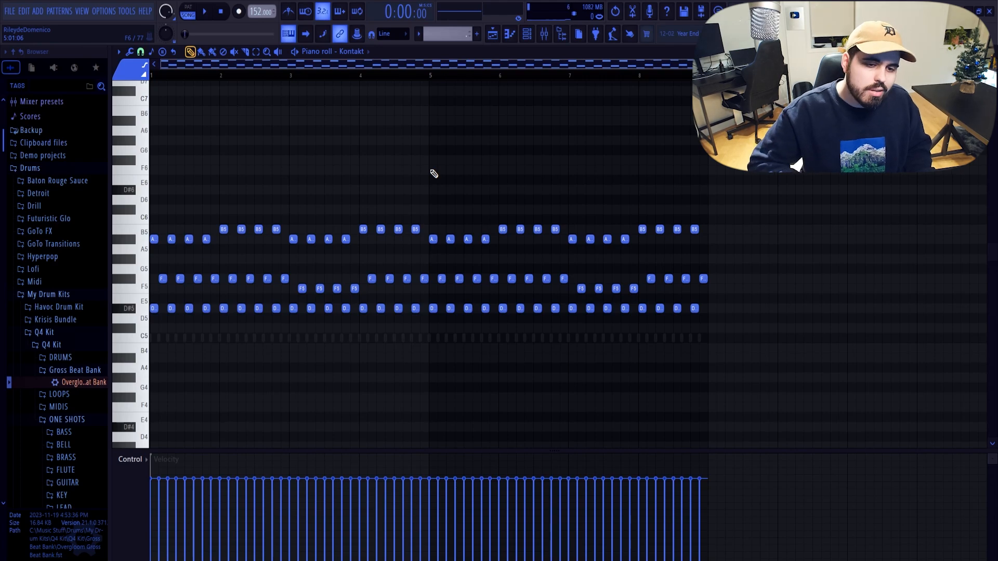
pyautogui.hotkey('ctrl', 'Down')
pyautogui.press('space')
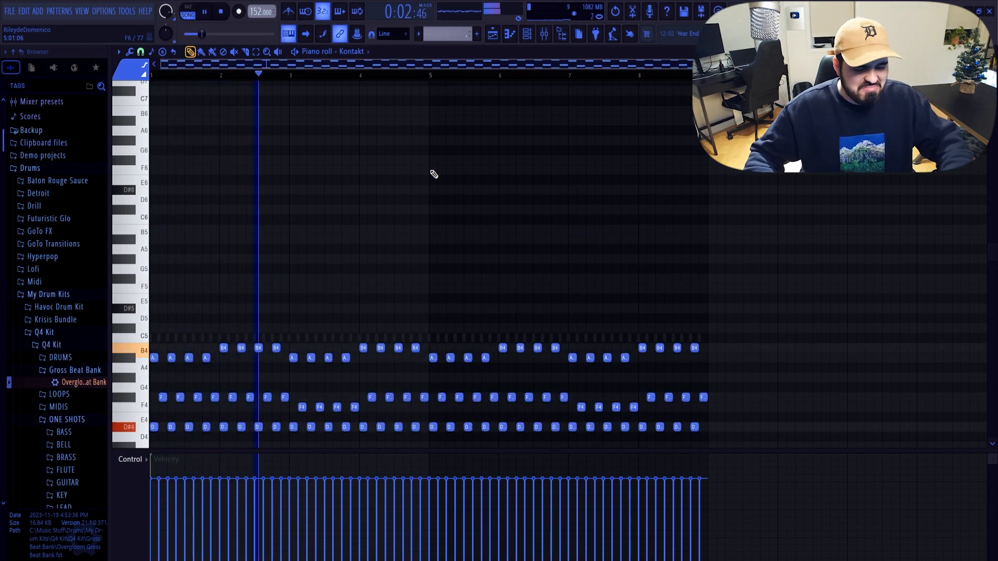
pyautogui.press('space')
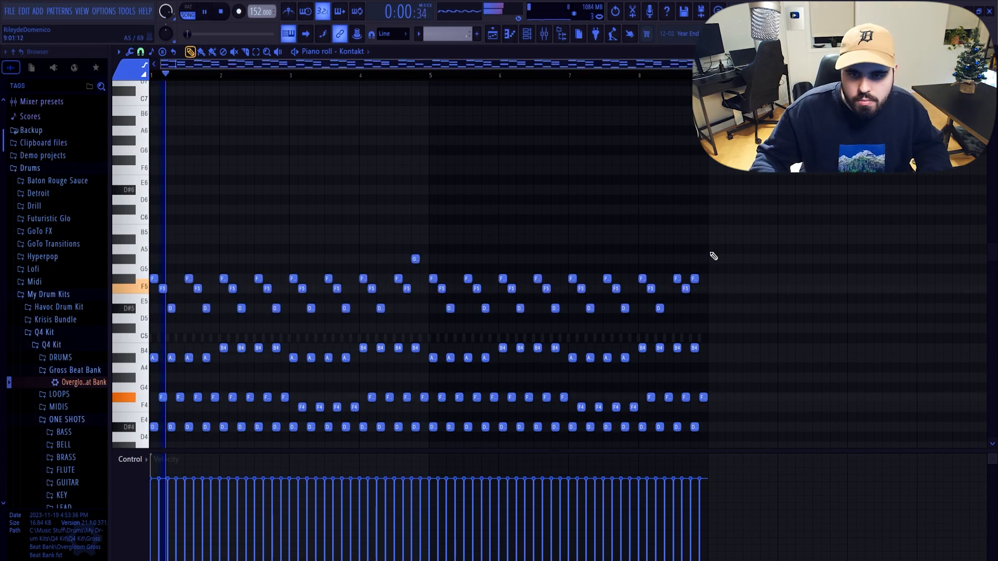
# Step: Move the last upper-melody note of bar 8 to G#5 and that of bar 4 to F#5 while listening to playback
pyautogui.moveTo(694, 308); pyautogui.dragTo(695, 258)
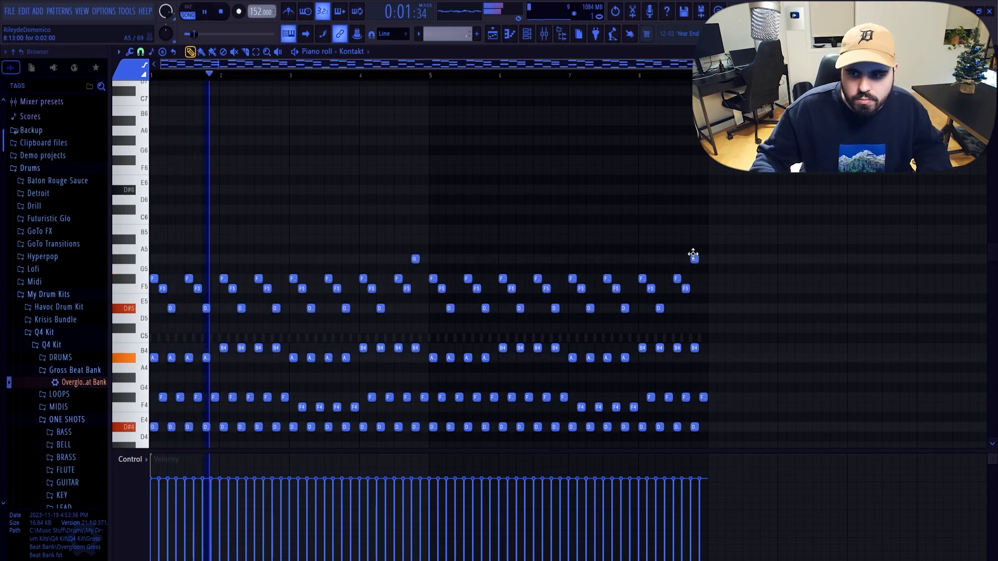
pyautogui.moveTo(415, 259); pyautogui.dragTo(416, 278)
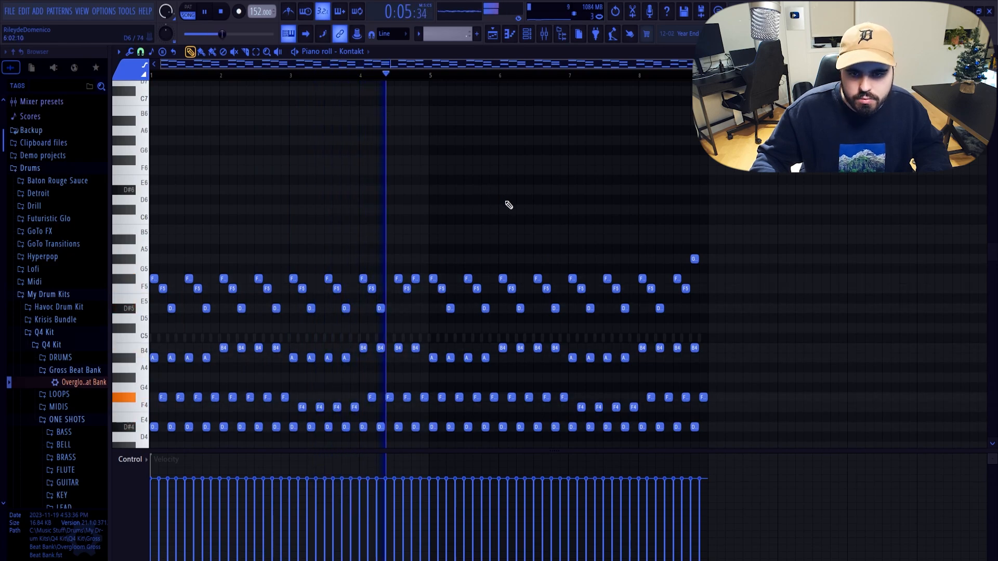
pyautogui.press('space')
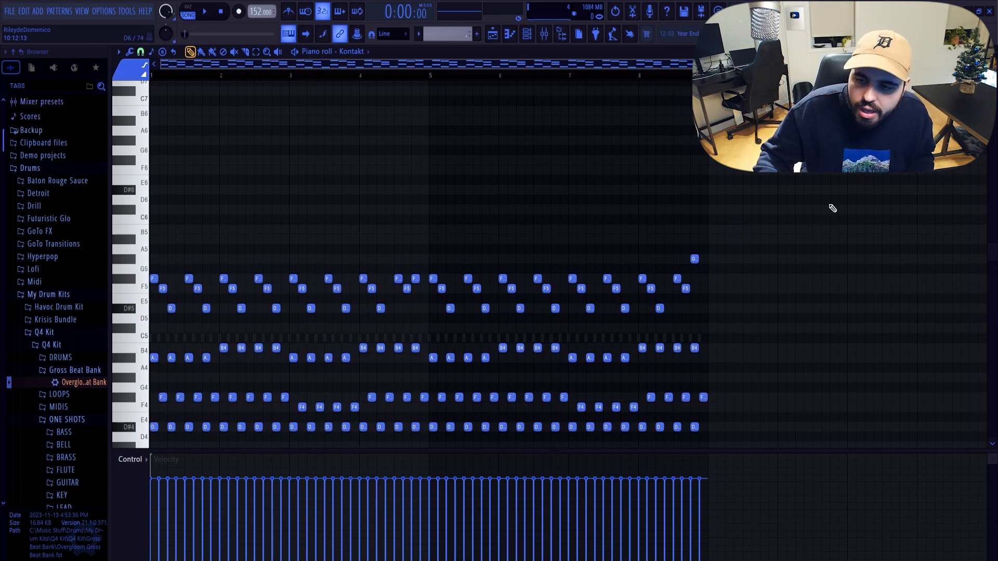
# Step: Highlight the upper melody, and compare its closing three notes in bar 4 with those in bar 8
pyautogui.moveTo(830, 204); pyautogui.dragTo(136, 333)
pyautogui.keyDown('ctrl'); pyautogui.click(252, 210); pyautogui.keyUp('ctrl')
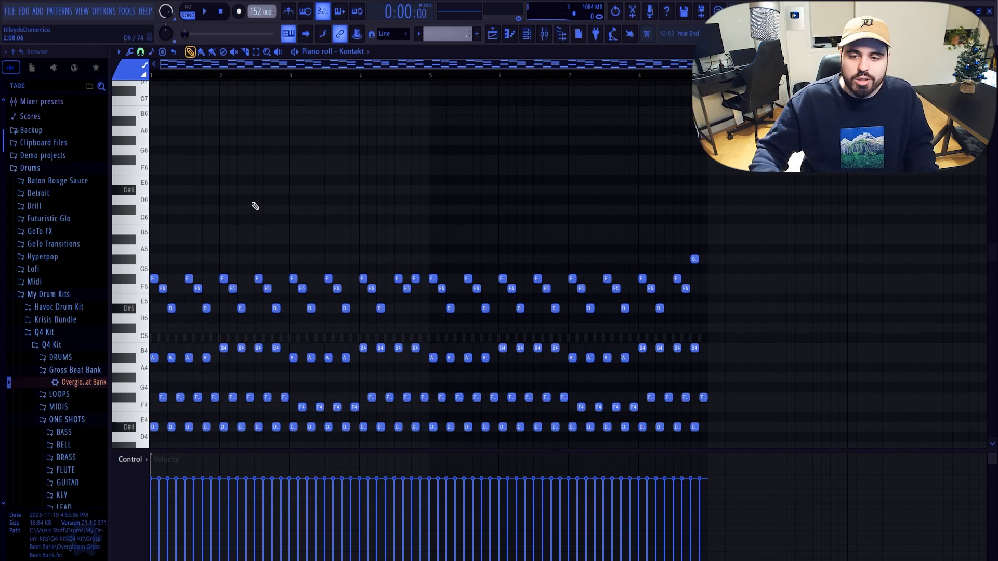
pyautogui.moveTo(429, 271); pyautogui.dragTo(402, 300)
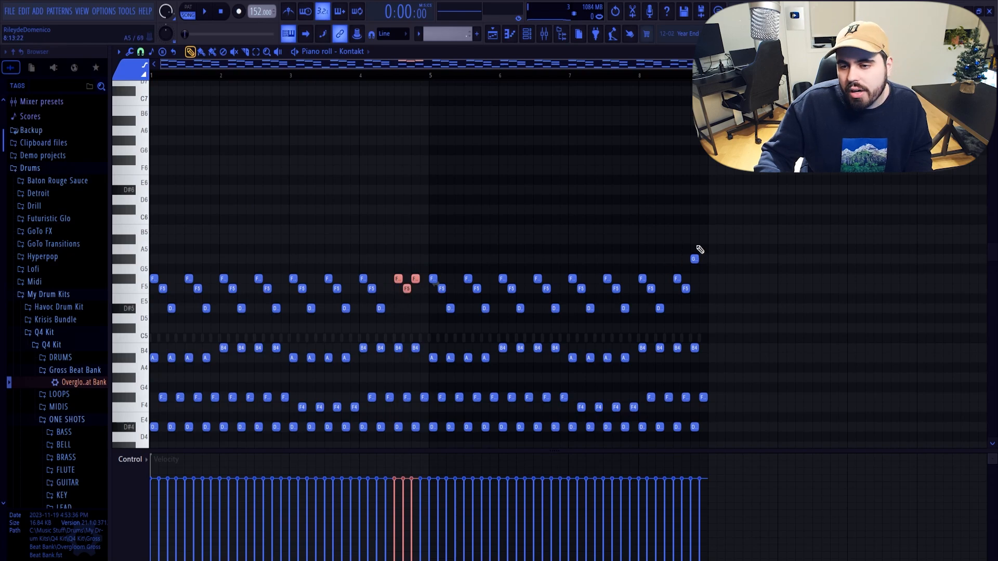
pyautogui.moveTo(700, 250); pyautogui.dragTo(679, 305)
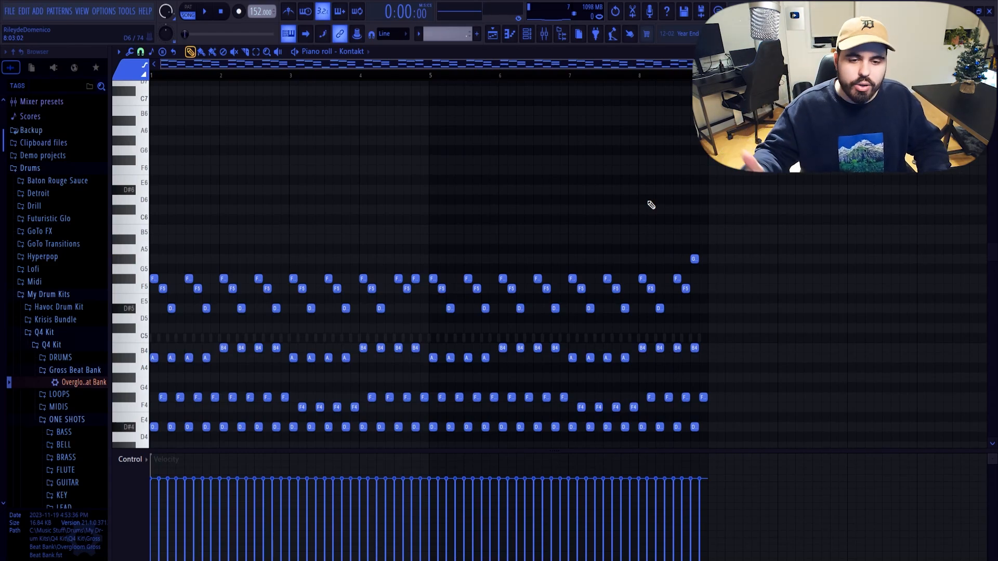
# Step: Randomize the velocities of all notes in the Kontakt pattern and reopen its piano roll
pyautogui.hotkey('alt', 'r')
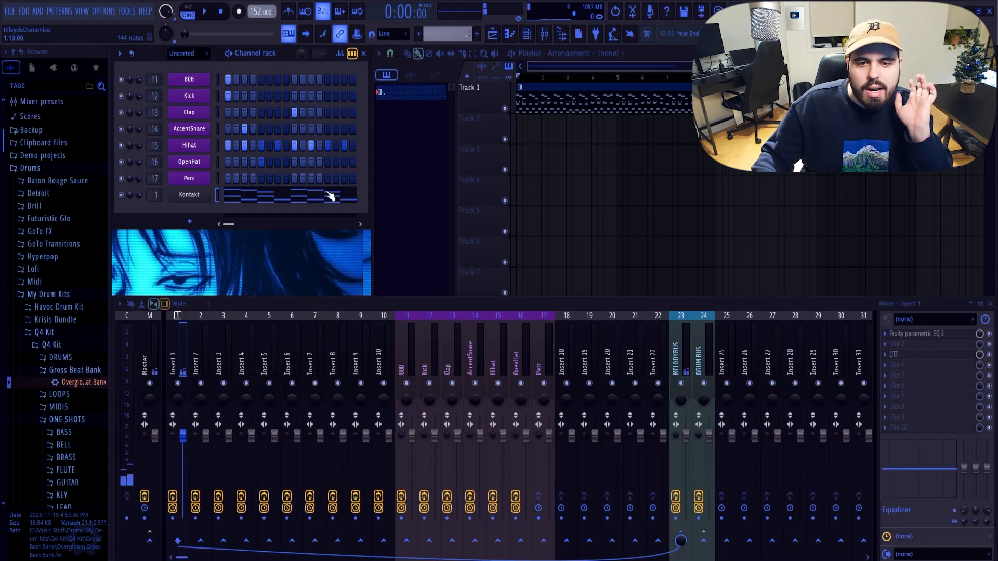
pyautogui.click(330, 196)
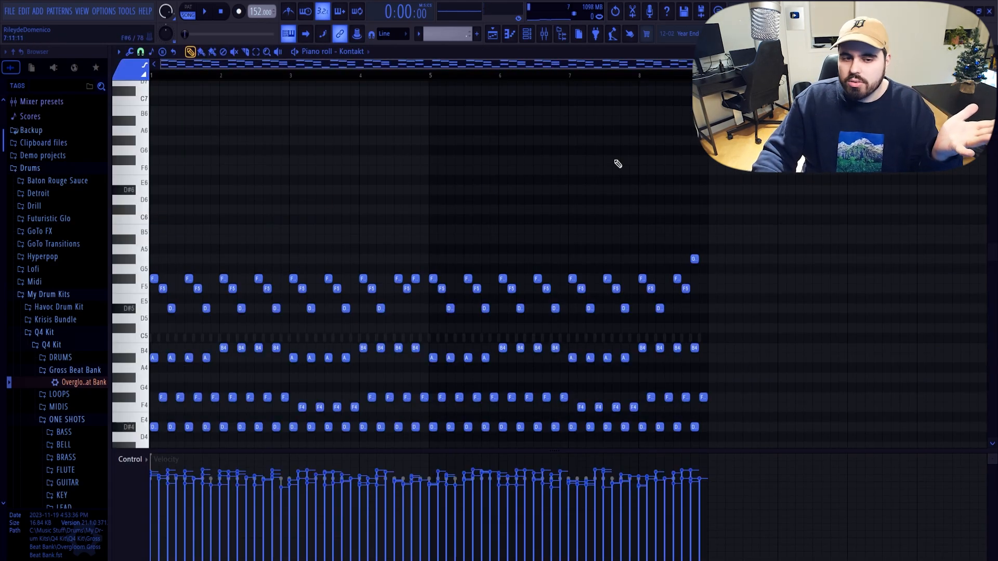
# Step: Add an Xpand!2 channel with the +01 Natural Section brass preset and route it to mixer insert 2
pyautogui.click(990, 51)
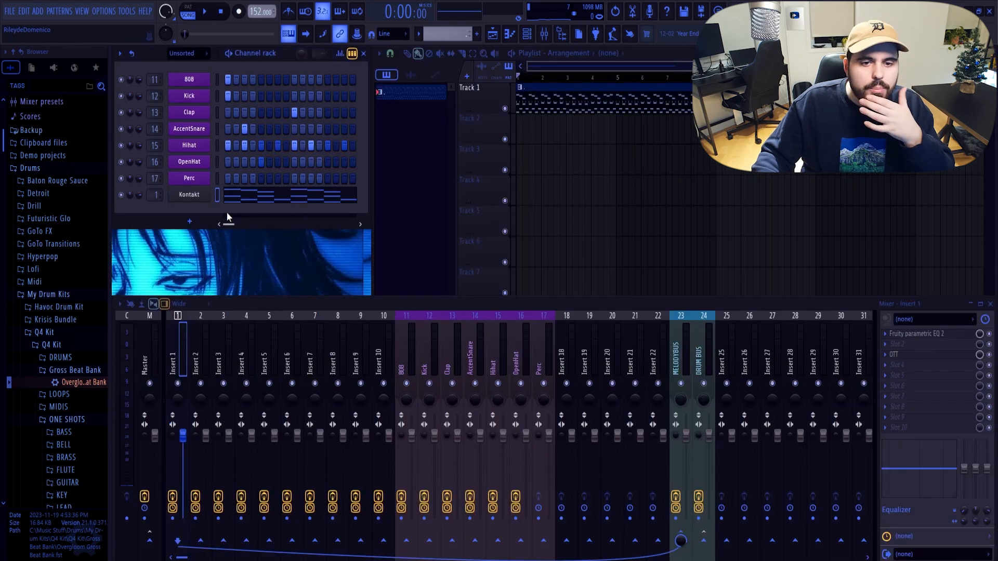
pyautogui.click(202, 223)
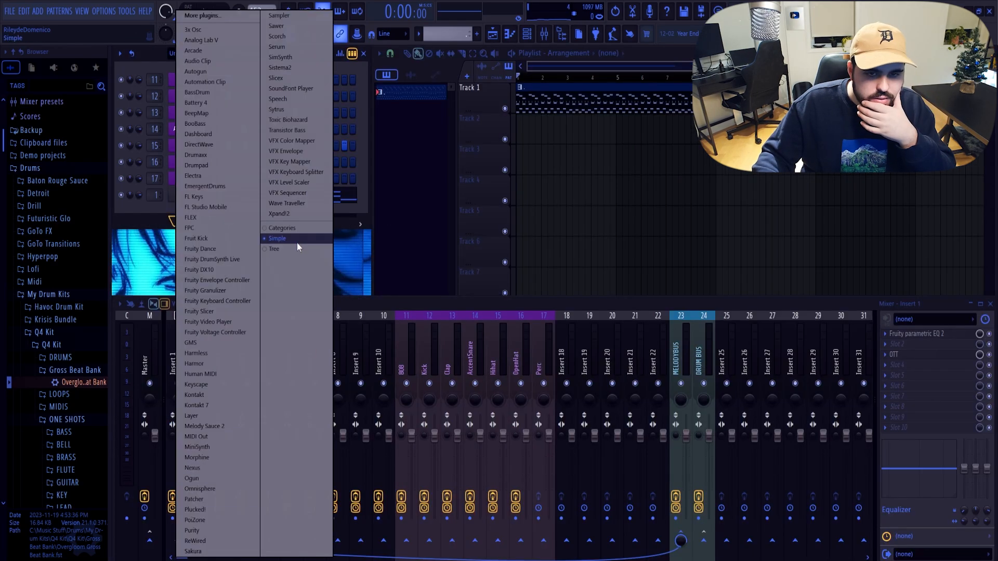
pyautogui.click(286, 219)
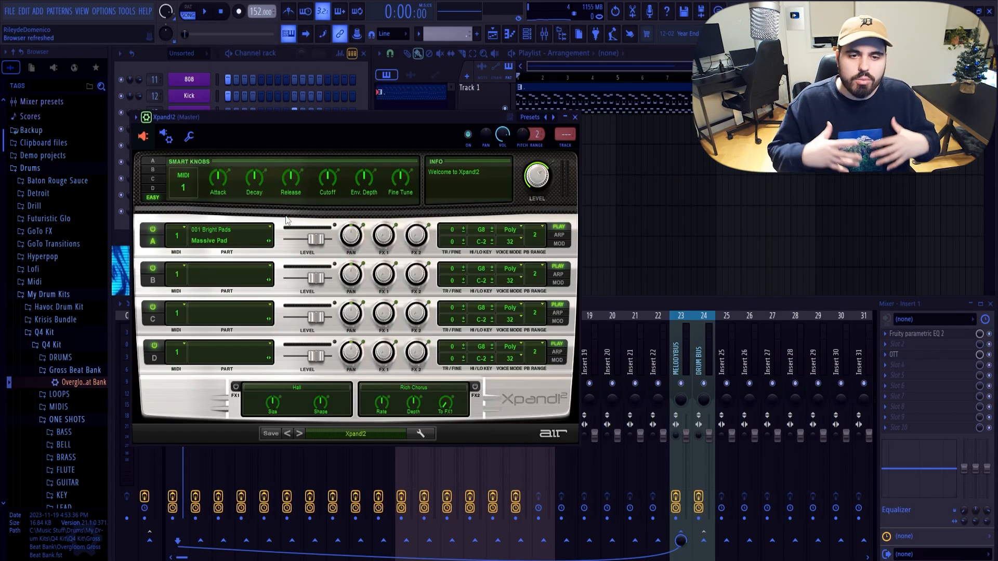
pyautogui.click(345, 434)
pyautogui.click(345, 429)
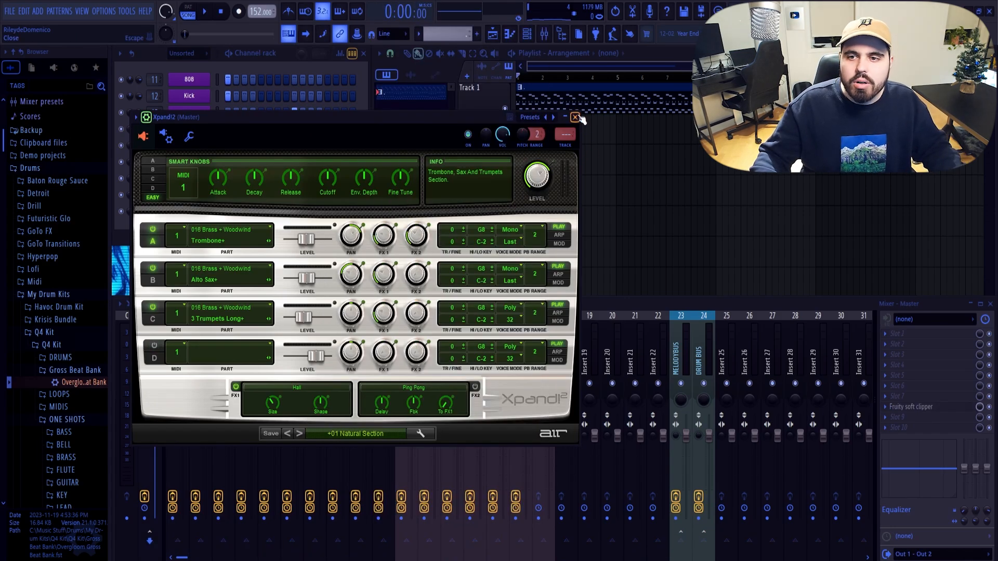
pyautogui.click(577, 118)
pyautogui.moveTo(155, 210); pyautogui.dragTo(155, 207)
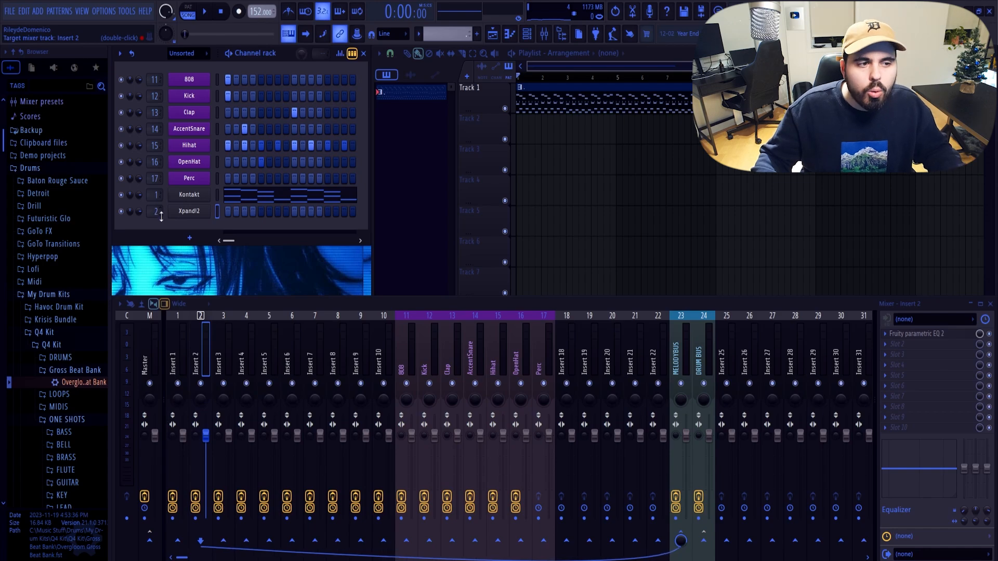
# Step: Draw one-bar D#2 notes in bars 1, 3, 5 and 7 for Xpand!2, and render mixer insert 2 to an audio clip
pyautogui.rightClick(207, 211)
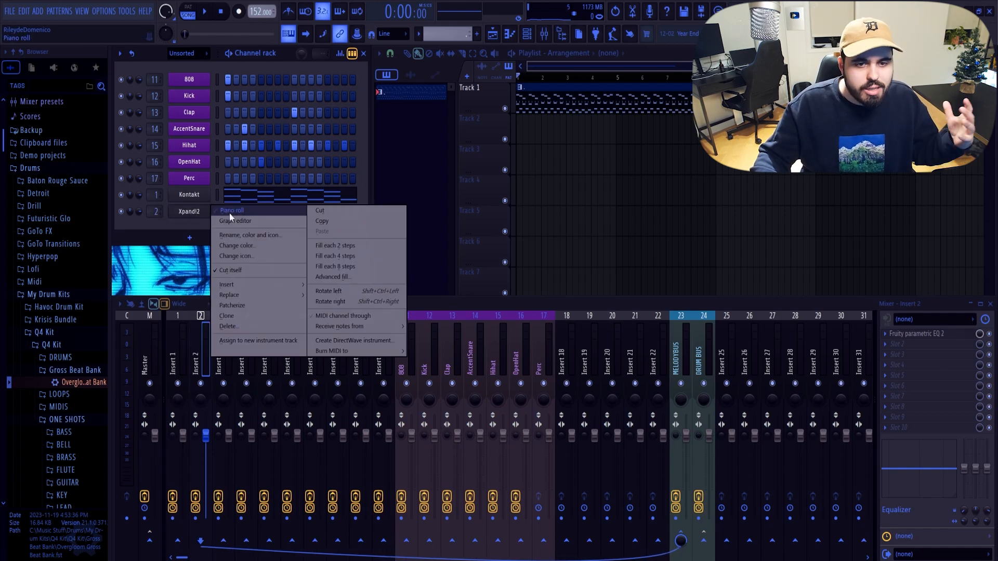
pyautogui.click(229, 213)
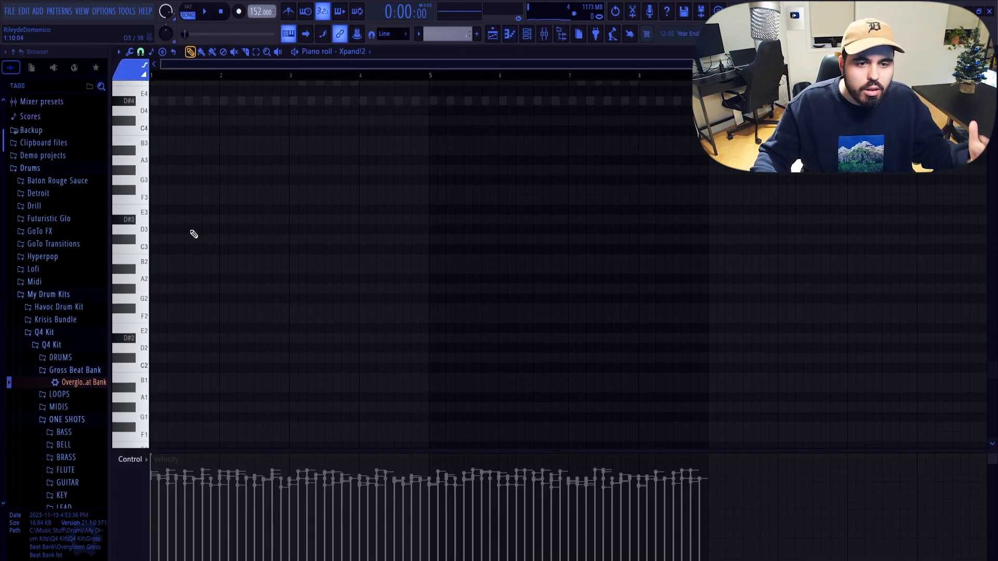
pyautogui.click(183, 338)
pyautogui.click(312, 338)
pyautogui.press('space')
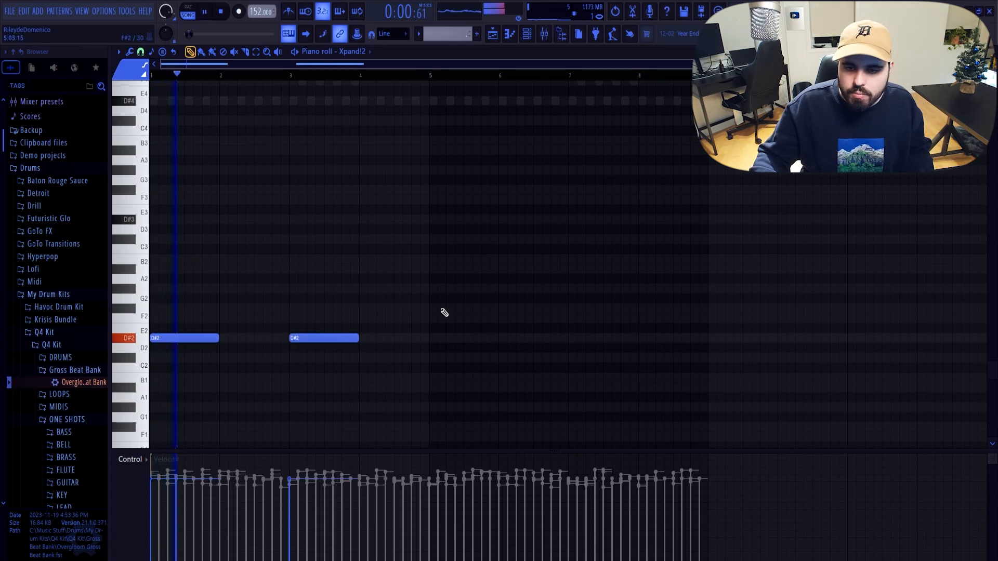
pyautogui.click(431, 339)
pyautogui.moveTo(584, 338); pyautogui.dragTo(570, 338)
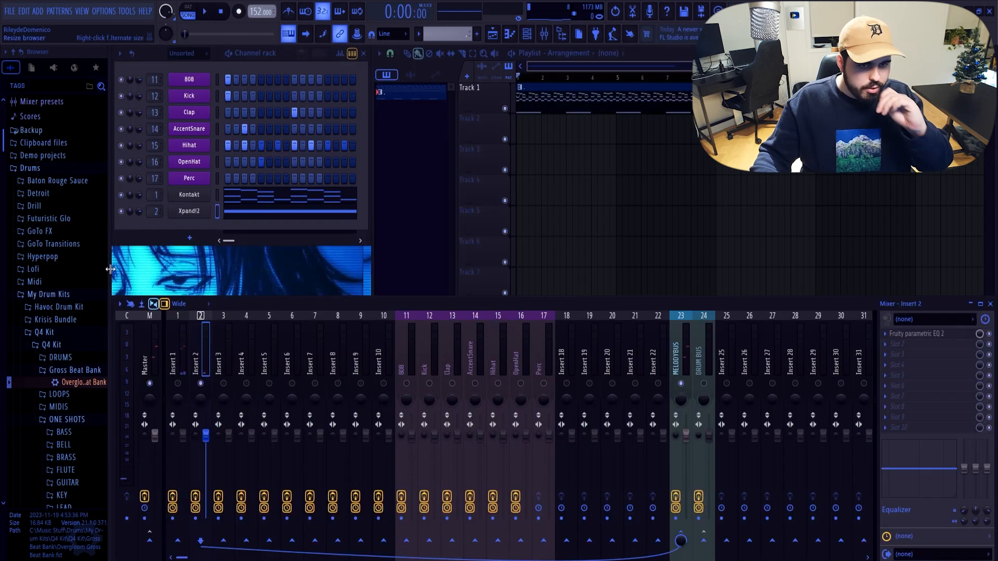
pyautogui.click(118, 299)
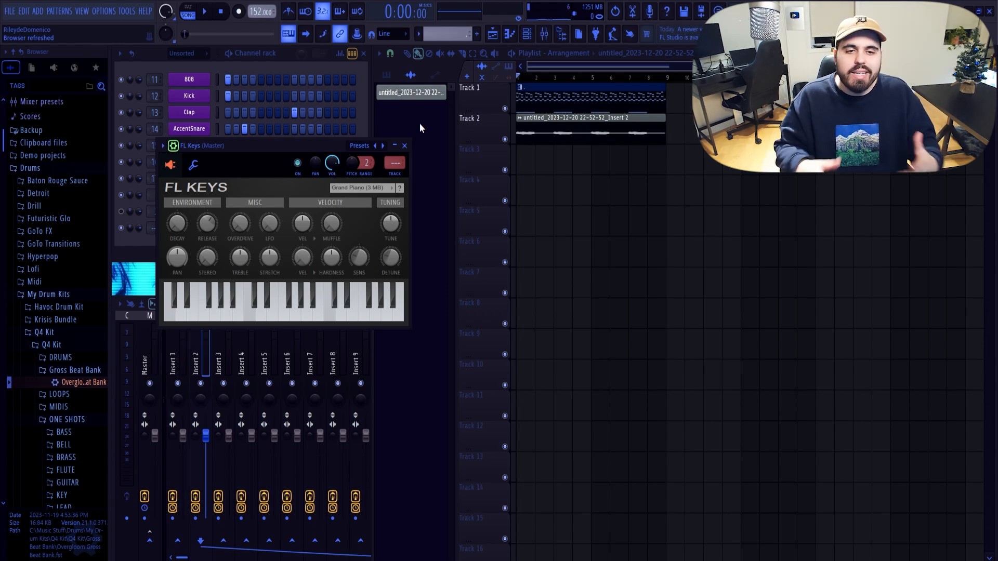
# Step: Route FL Keys to mixer insert 3 and write eight bars of alternating D#3 and B2 bass, repeated D#4, and A#4/B4 top notes
pyautogui.click(405, 145)
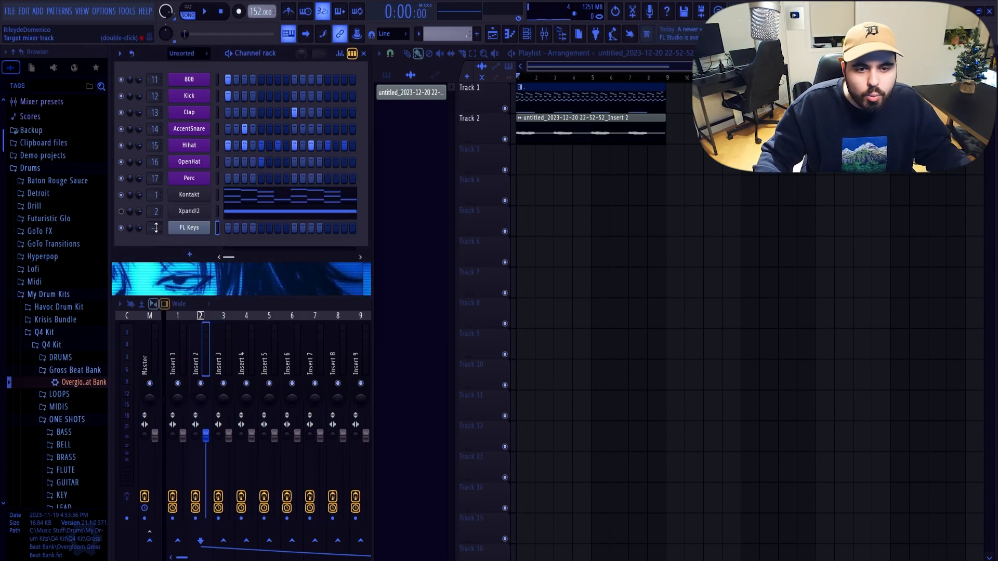
pyautogui.rightClick(187, 229)
pyautogui.click(254, 229)
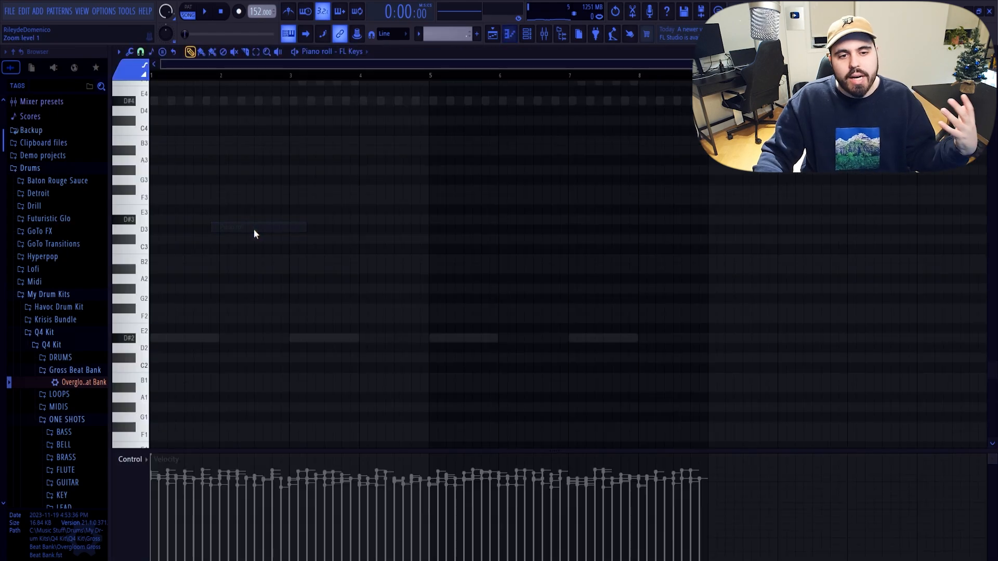
pyautogui.scroll(1, 218, 197)
pyautogui.click(155, 249)
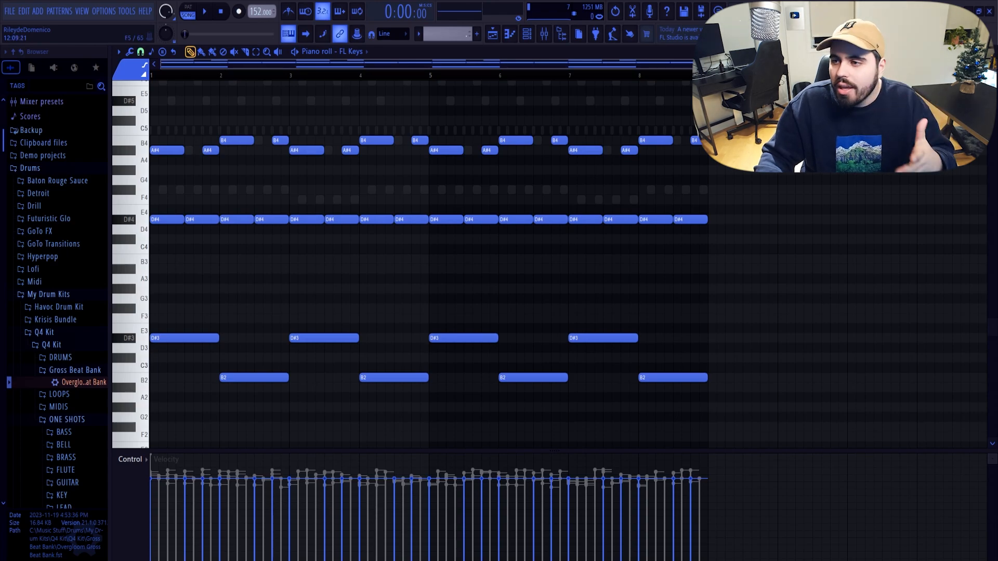
pyautogui.click(990, 52)
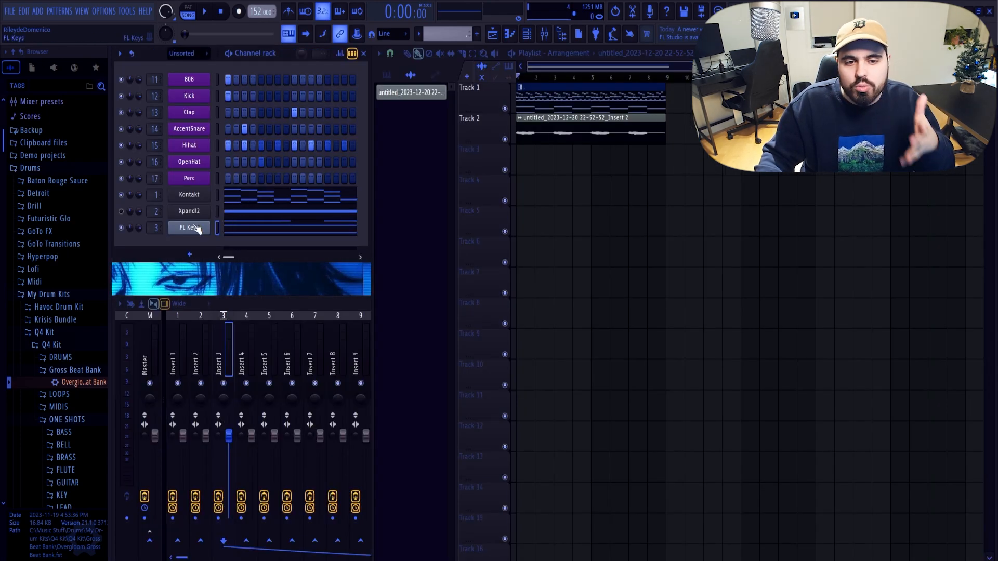
# Step: Replace FL Keys with Kontakt and load The Grandeur piano with its Deep Grandeur snapshot
pyautogui.rightClick(197, 229)
pyautogui.moveTo(240, 312)
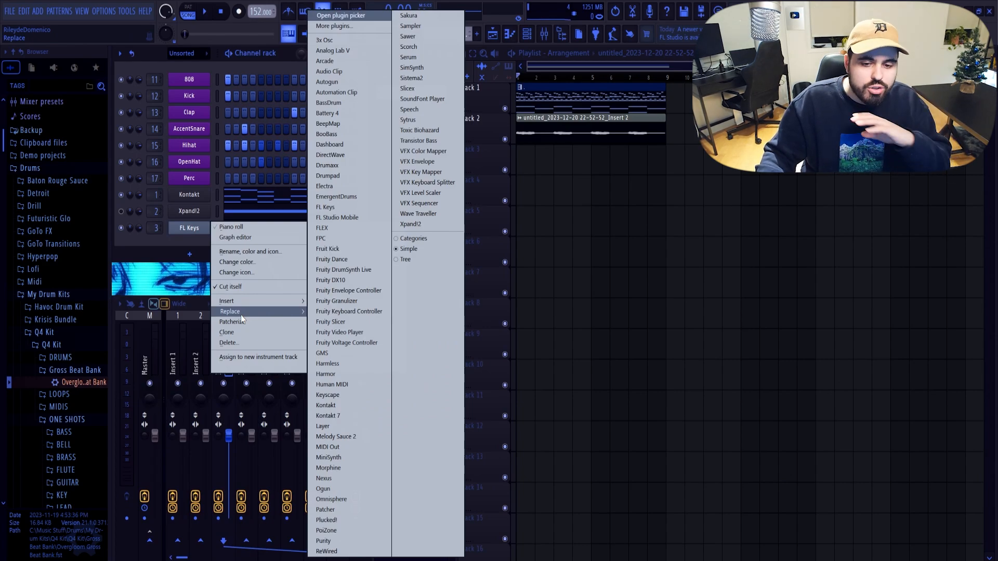
pyautogui.click(326, 406)
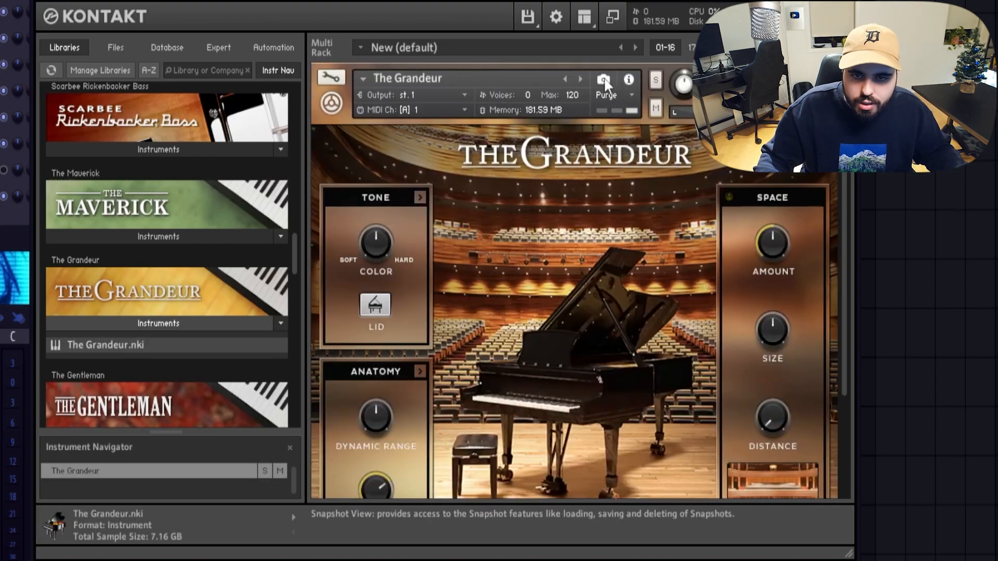
pyautogui.click(603, 81)
pyautogui.click(522, 102)
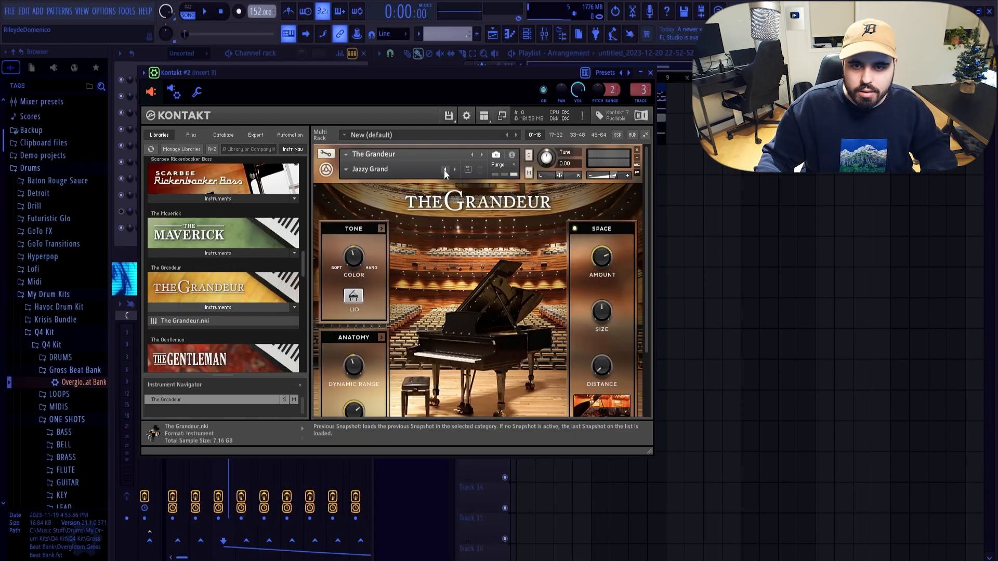
pyautogui.click(444, 170)
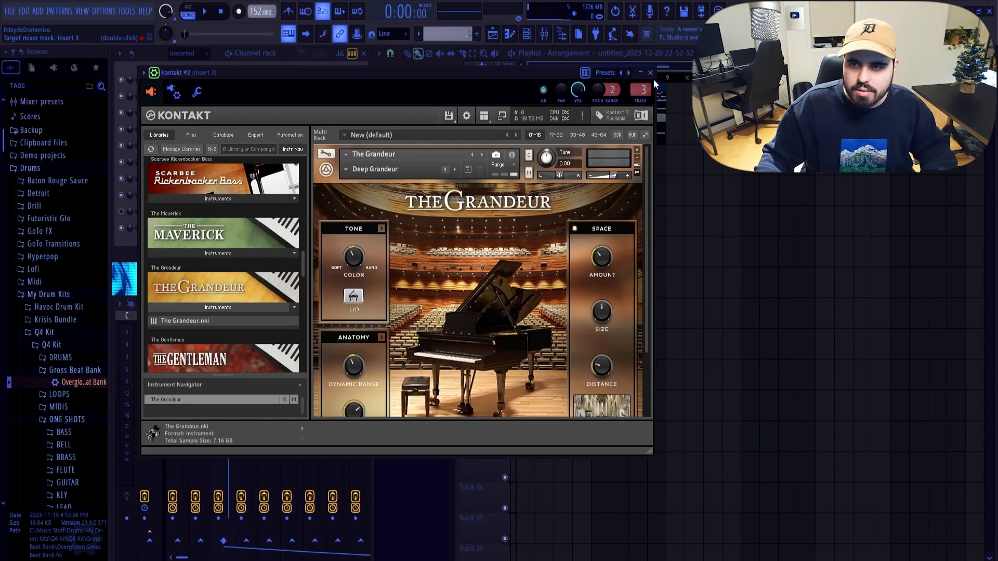
pyautogui.click(650, 73)
# Step: During playback, add OTT to mixer insert 3, reduce its depth and lower the insert's volume fader slightly
pyautogui.press('space')
pyautogui.click(228, 374)
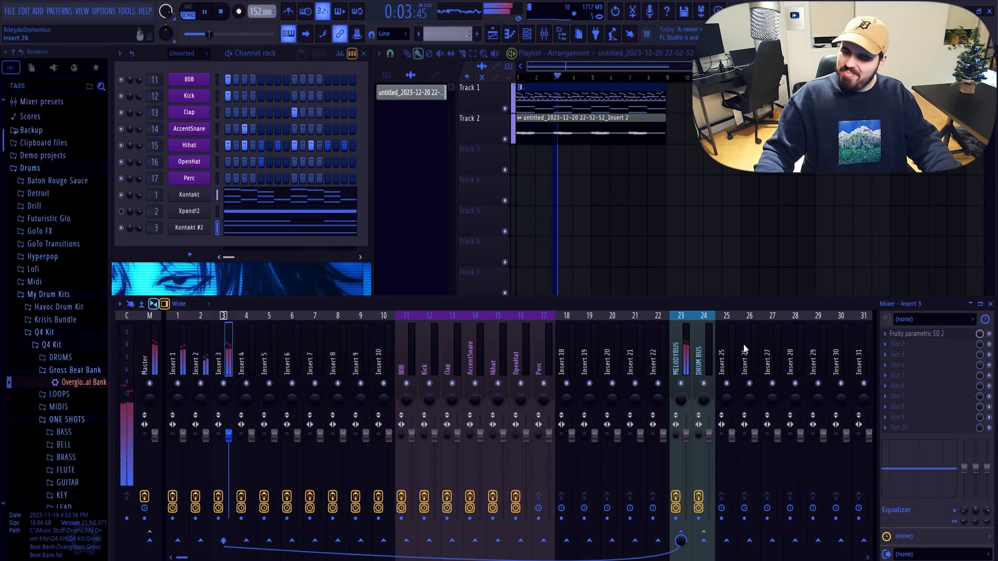
pyautogui.click(885, 355)
pyautogui.click(865, 185)
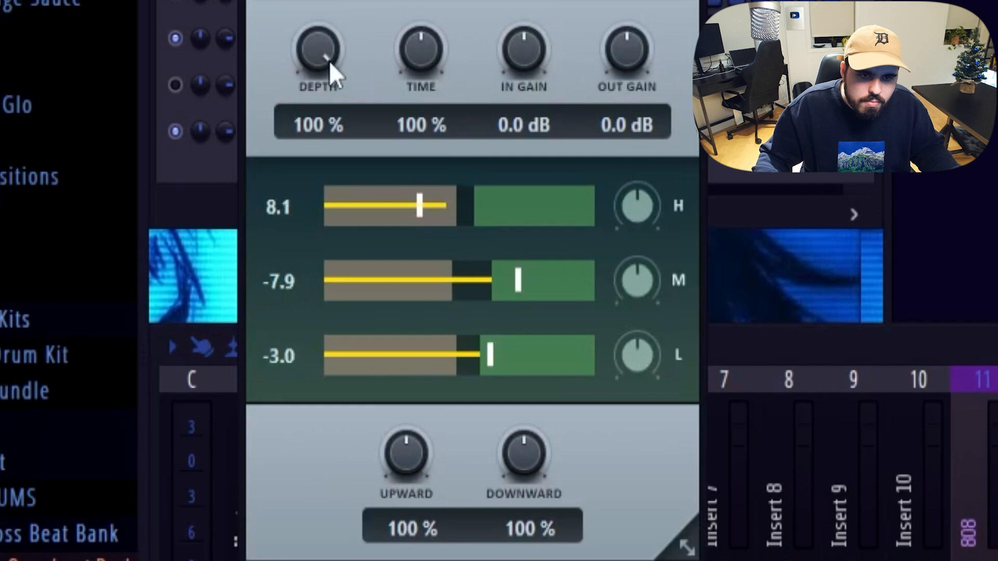
pyautogui.moveTo(174, 201); pyautogui.dragTo(185, 282)
pyautogui.moveTo(355, 283); pyautogui.dragTo(357, 294)
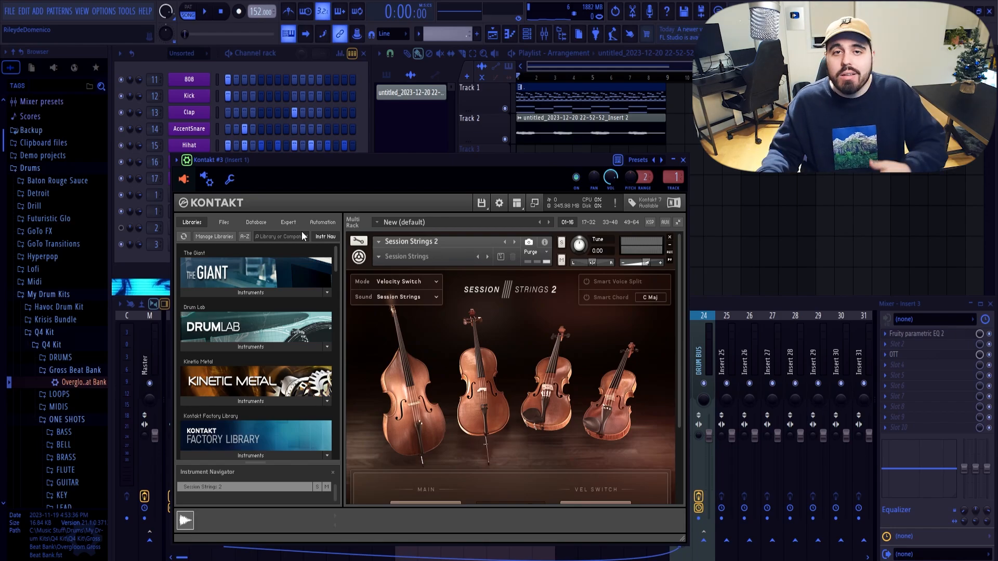
# Step: Move the Session Strings 2 Kontakt channel to the end of the channel rack and route it to mixer insert 4
pyautogui.hotkey('ctrl', 's')
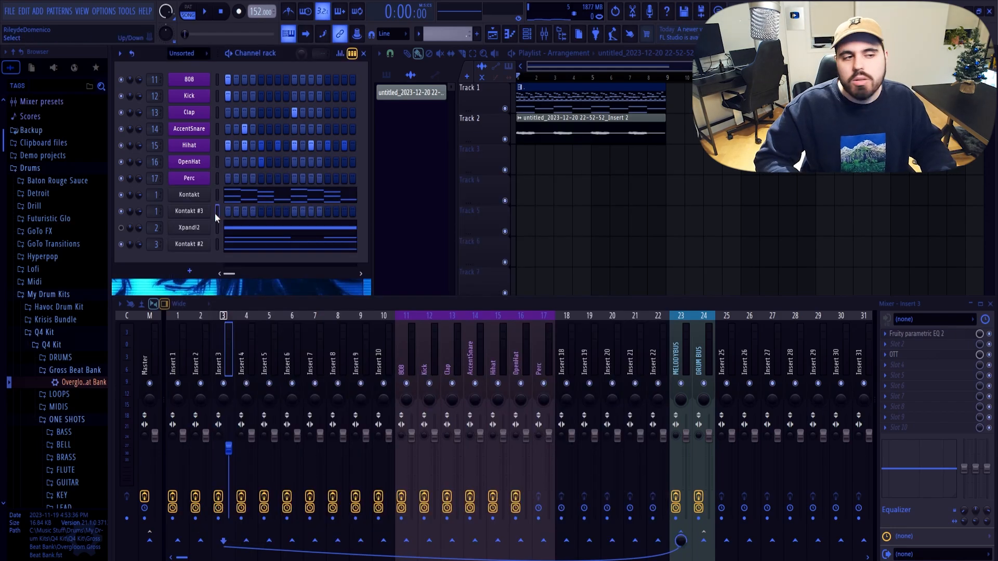
pyautogui.hotkey('alt', 'Down')
pyautogui.hotkey('alt', 'Down')
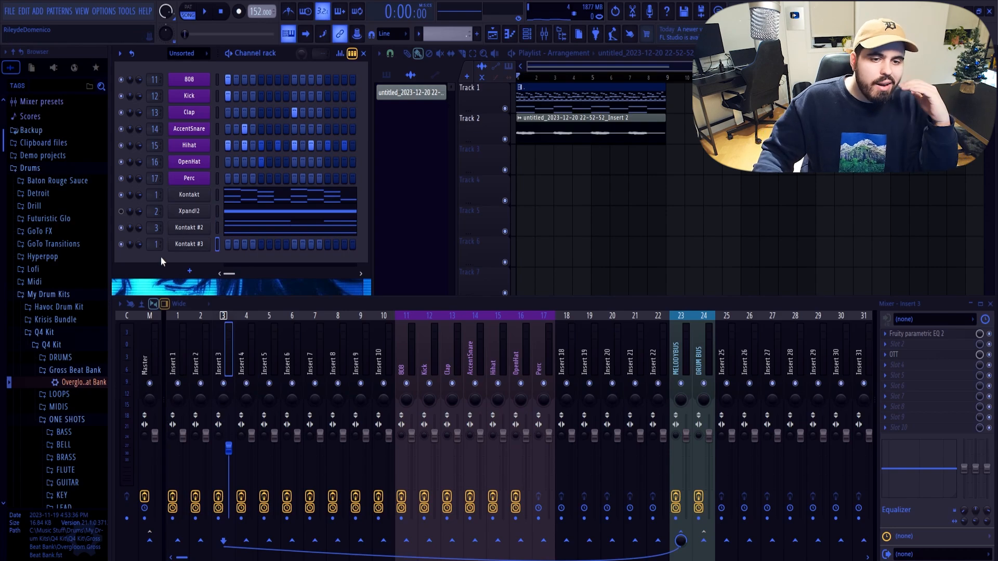
pyautogui.moveTo(154, 244); pyautogui.dragTo(155, 234)
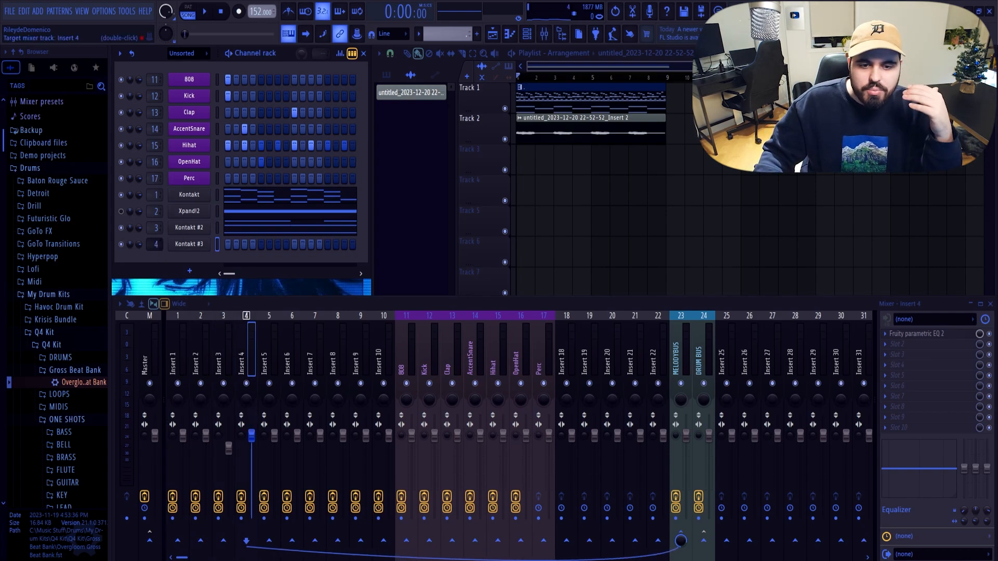
# Step: Draw quarter-bar notes alternating D#3 and B2 at the start of bars 1 to 4 for the strings, and duplicate them into bars 5 to 8
pyautogui.rightClick(206, 245)
pyautogui.click(229, 245)
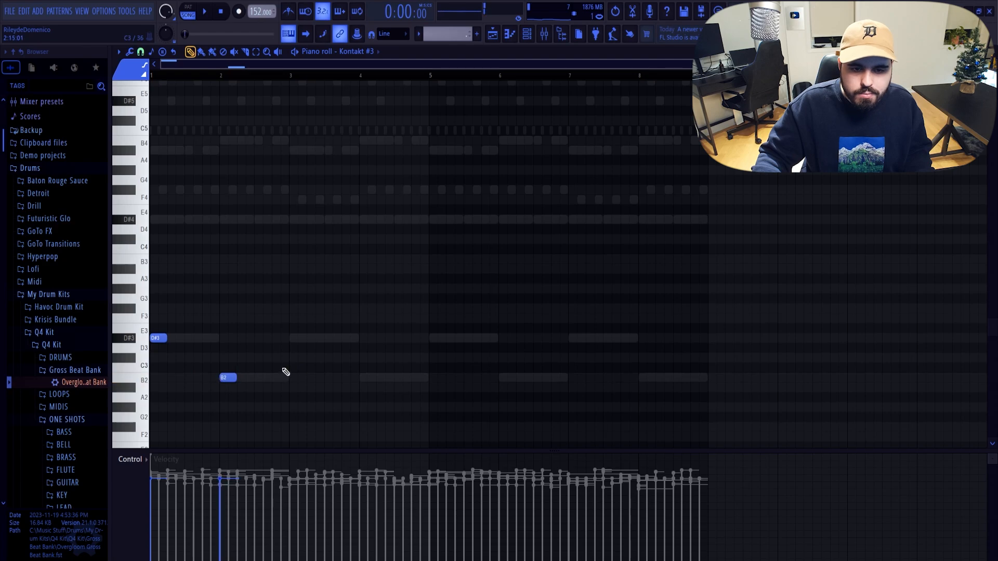
pyautogui.moveTo(289, 338); pyautogui.dragTo(293, 338)
pyautogui.click(363, 377)
pyautogui.moveTo(566, 235); pyautogui.dragTo(154, 422)
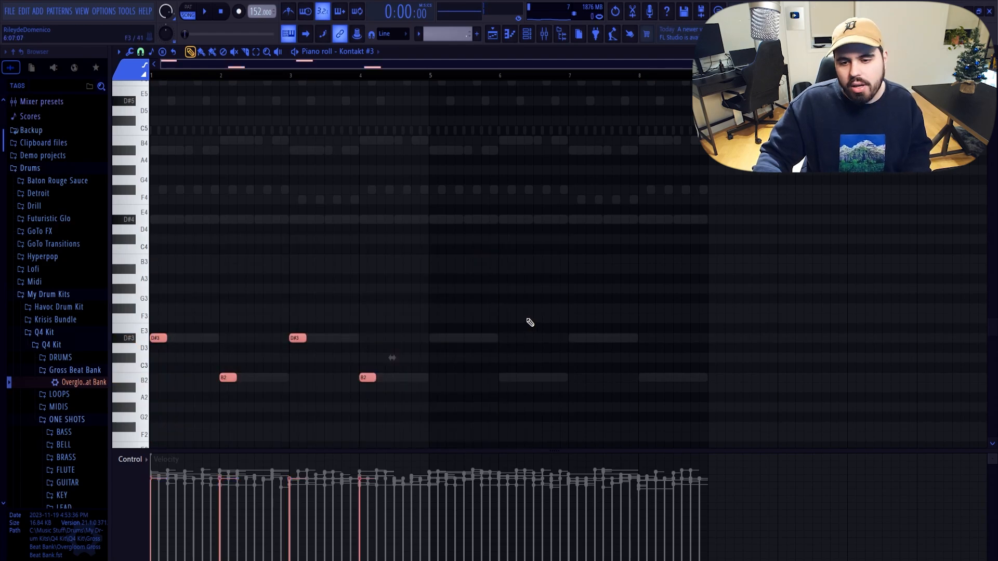
pyautogui.hotkey('ctrl', 'b')
# Step: Duplicate the string notes one octave higher onto D#4 and B3, and play the pattern back
pyautogui.hotkey('ctrl', 'c')
pyautogui.hotkey('ctrl', 'v')
pyautogui.hotkey('ctrl', 'Up')
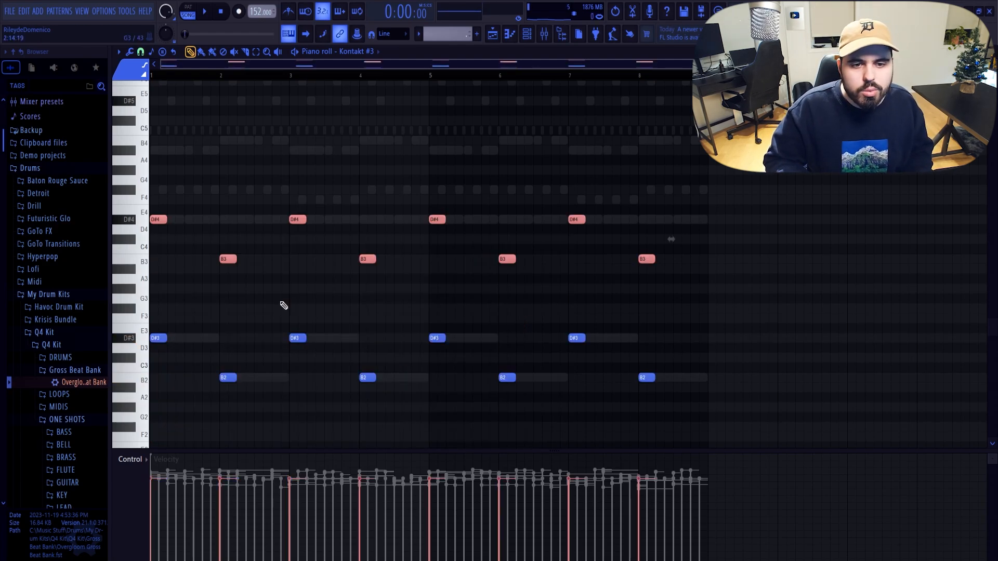
pyautogui.click(241, 127)
pyautogui.press('space')
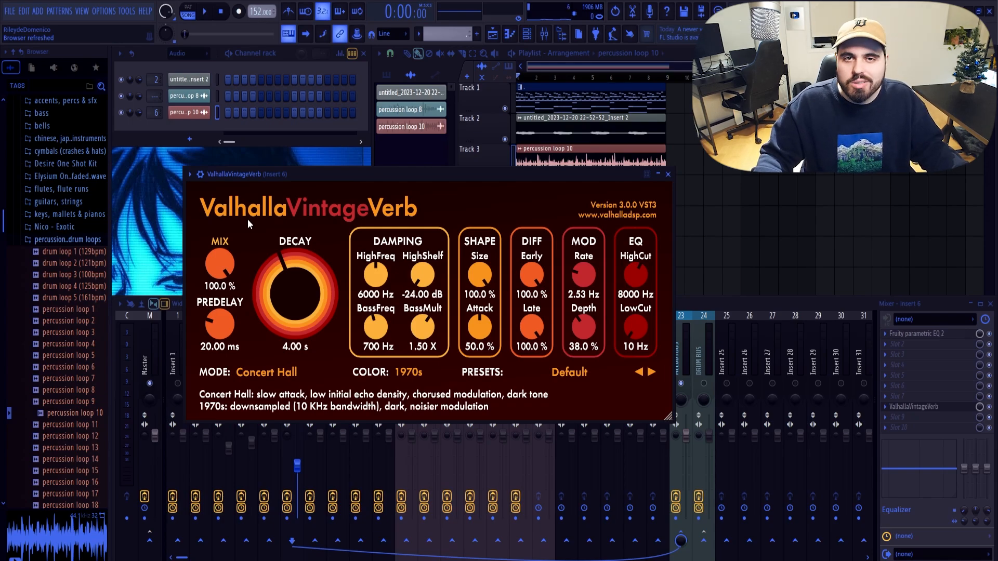
# Step: During playback, set the ValhallaVintageVerb mix on insert 6 to about 43% and open the insert's Fruity parametric EQ 2
pyautogui.click(205, 11)
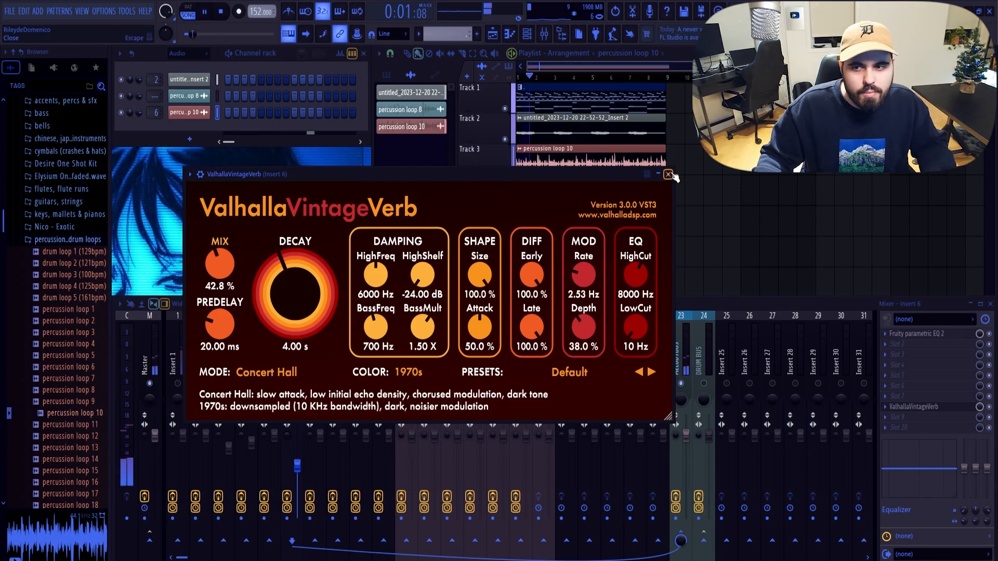
pyautogui.click(669, 175)
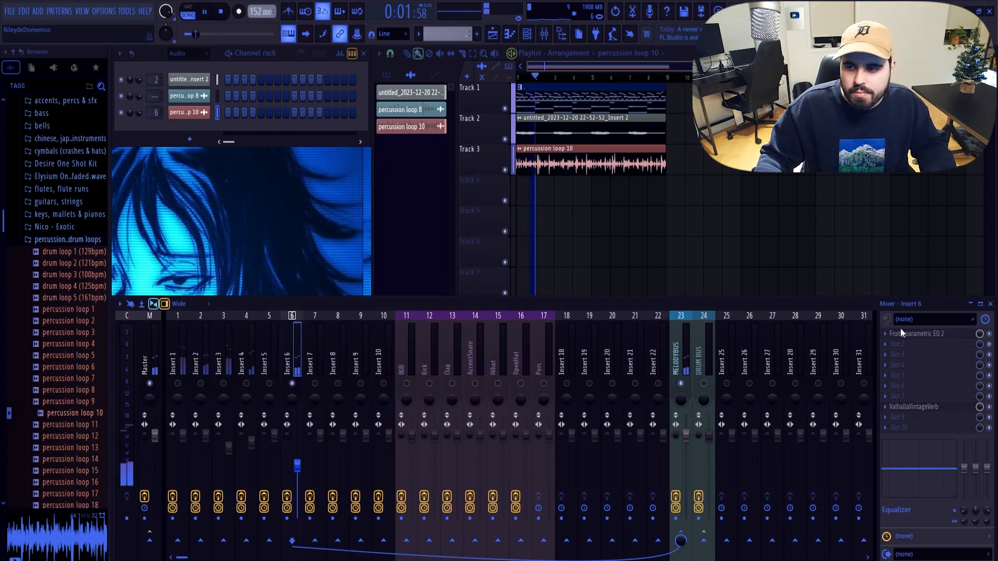
pyautogui.click(903, 335)
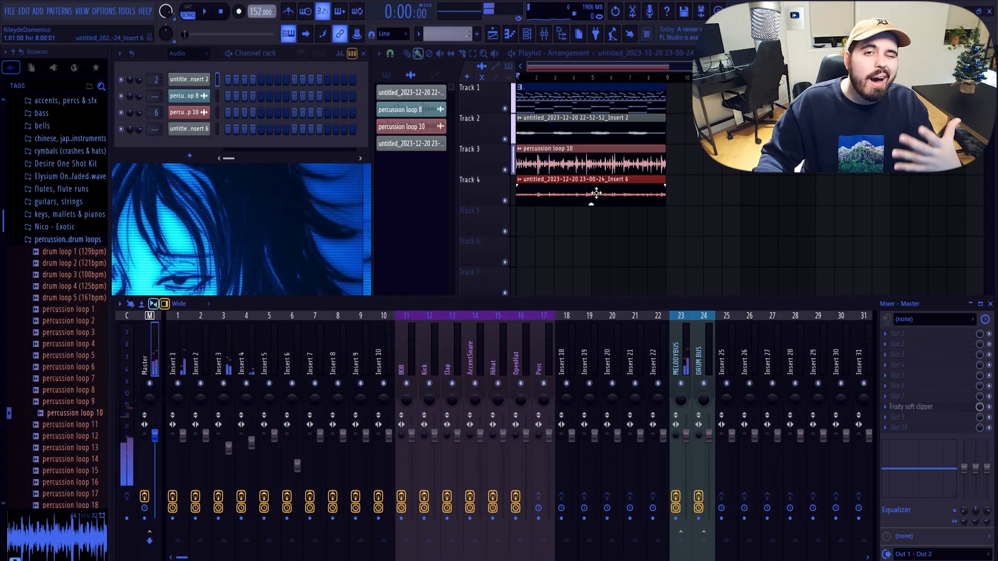
# Step: Replace the original percussion loop 10 clip on track 3 with the rendered Insert 6 audio clip
pyautogui.rightClick(562, 166)
pyautogui.doubleClick(560, 187)
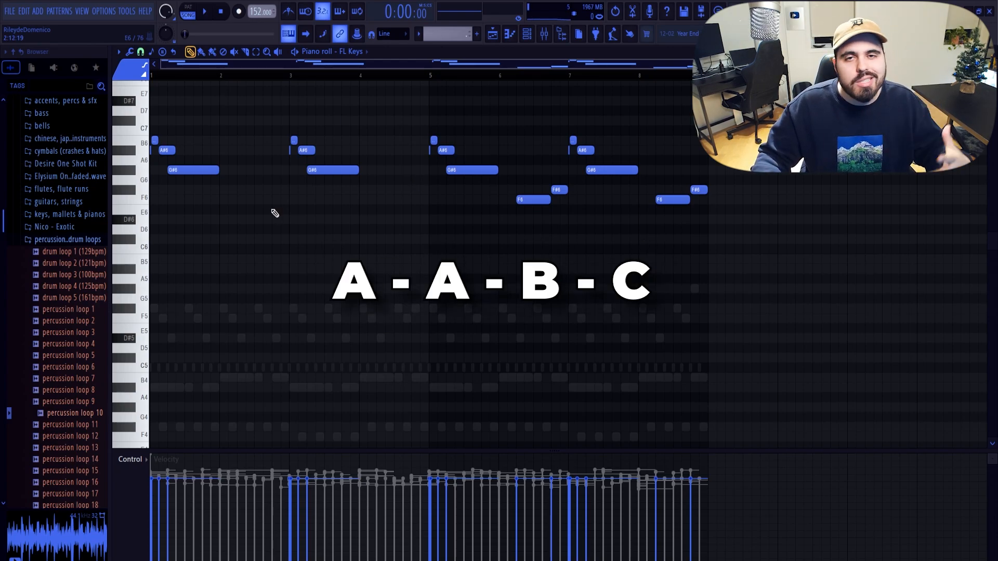
# Step: Replace the FL Keys channel with Omnisphere and load the Flute - Swampert patch from the Overgloom Omni Bank
pyautogui.rightClick(194, 263)
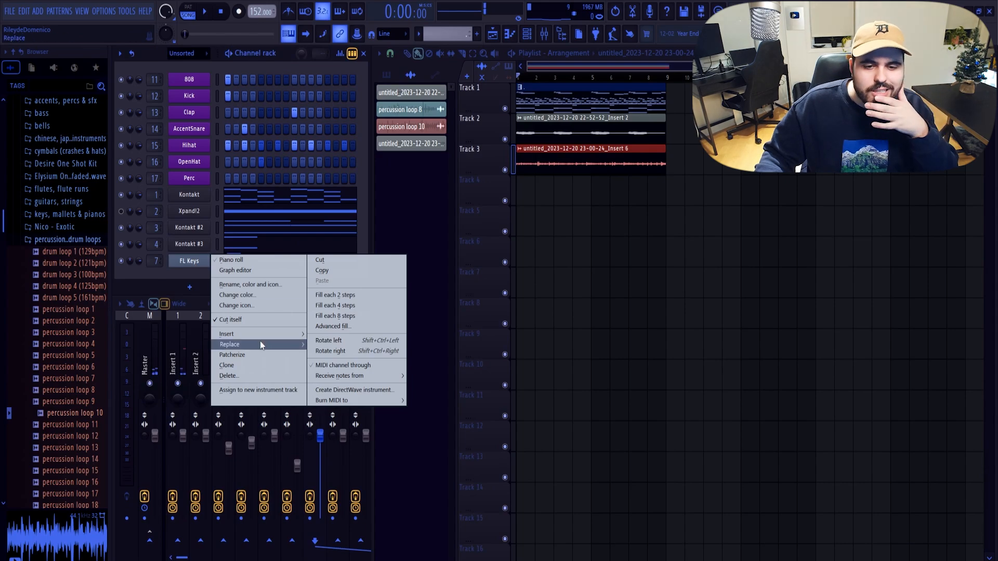
pyautogui.moveTo(262, 346)
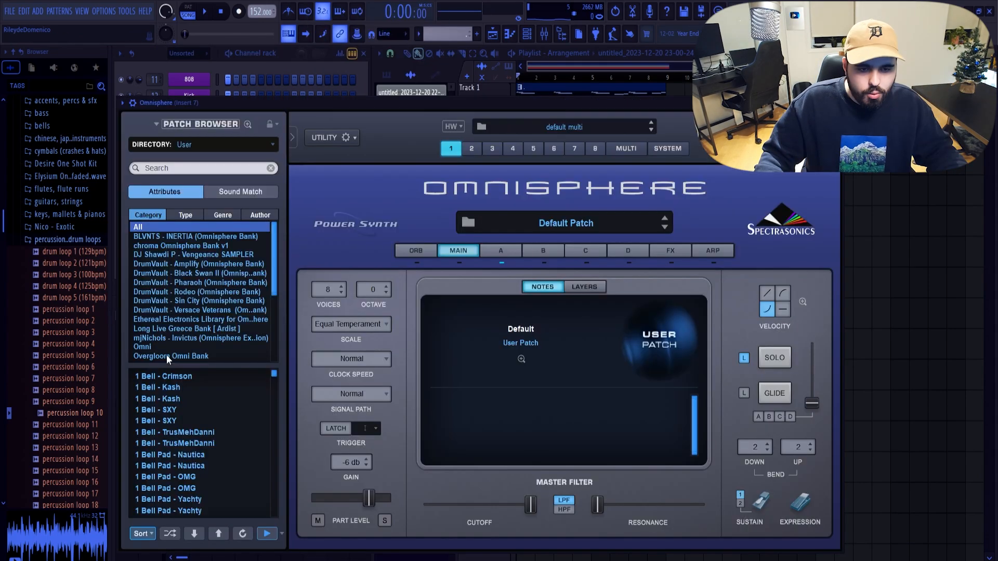
pyautogui.click(168, 356)
pyautogui.moveTo(364, 104); pyautogui.dragTo(378, 58)
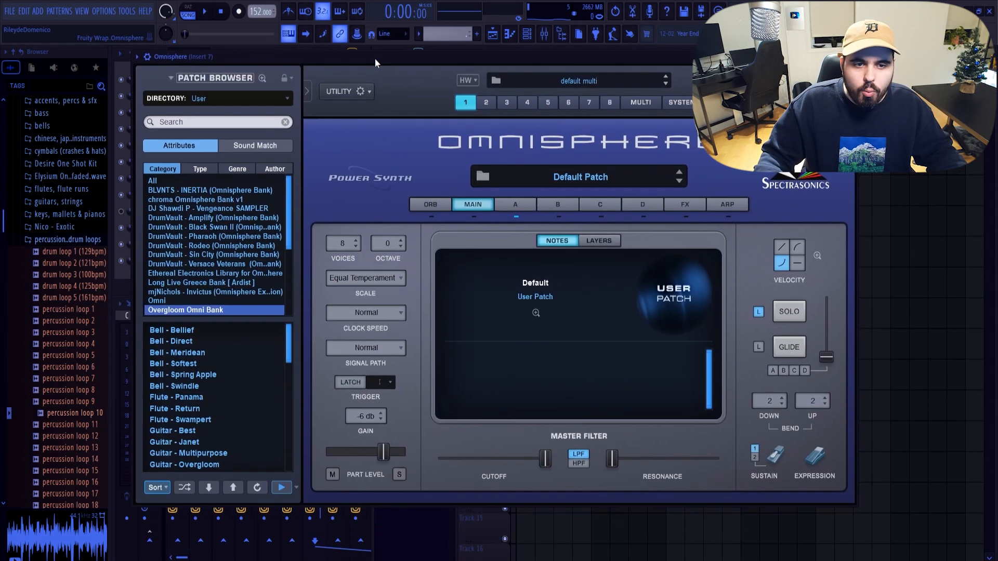
pyautogui.click(166, 420)
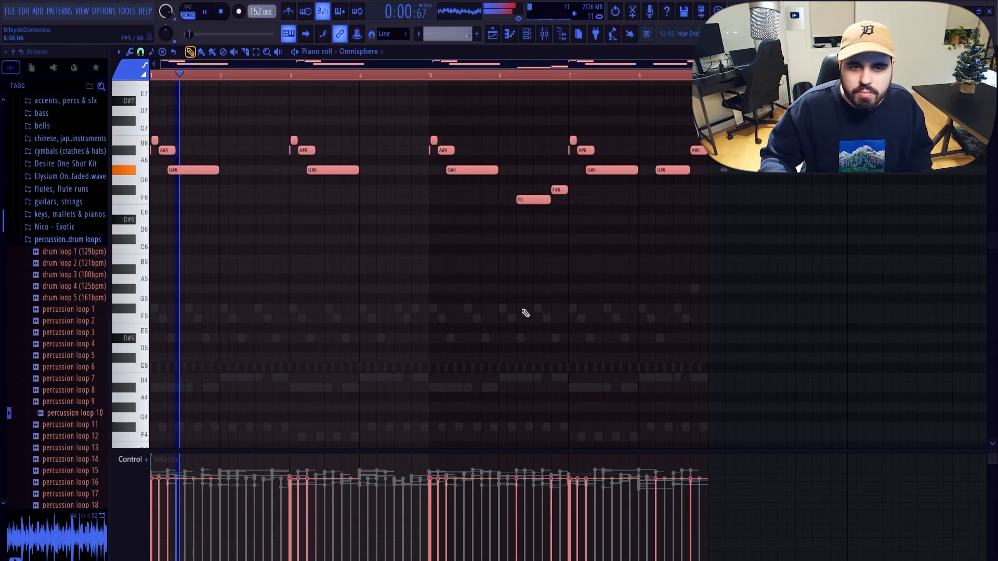
# Step: Randomize the velocity of the Omnisphere melody notes by about 32% and shorten the notes slightly
pyautogui.keyDown('ctrl'); pyautogui.click(188, 212); pyautogui.keyUp('ctrl')
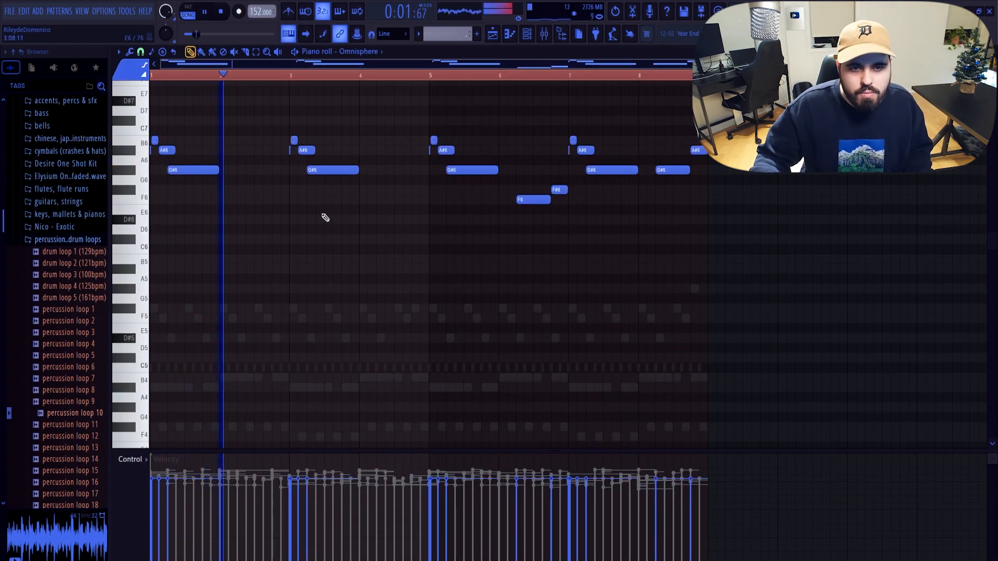
pyautogui.hotkey('alt', 'r')
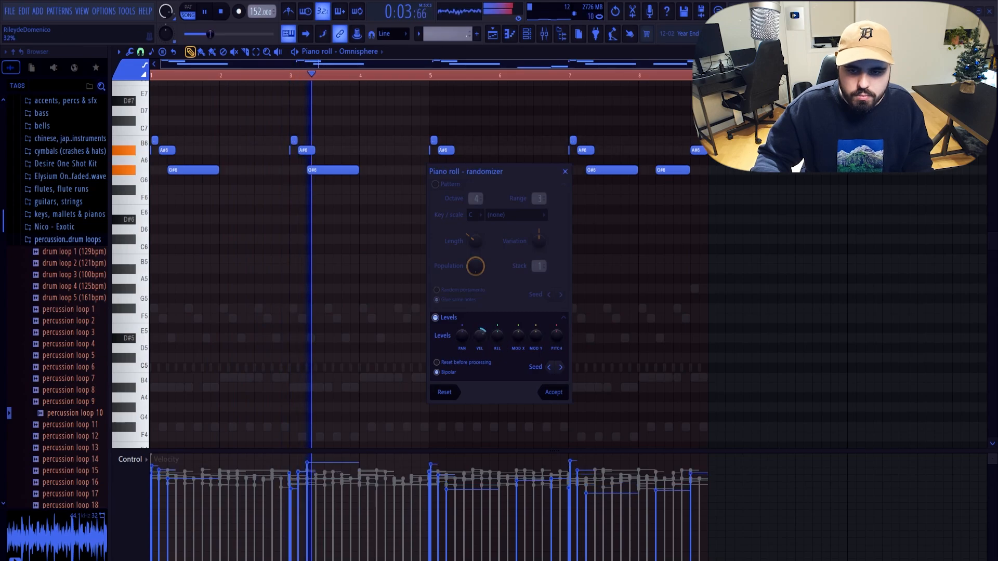
pyautogui.click(553, 392)
pyautogui.hotkey('ctrl', 'a')
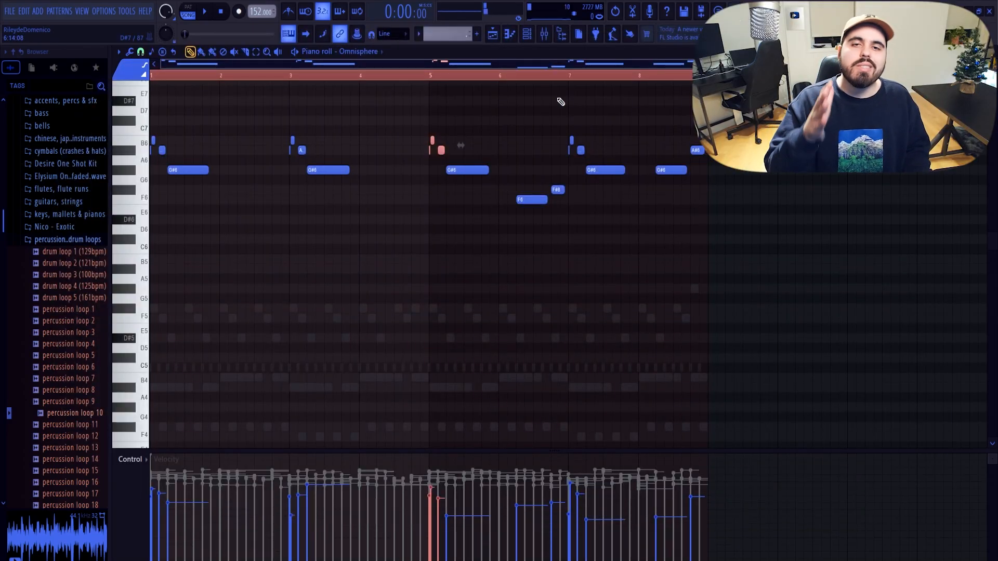
pyautogui.press('space')
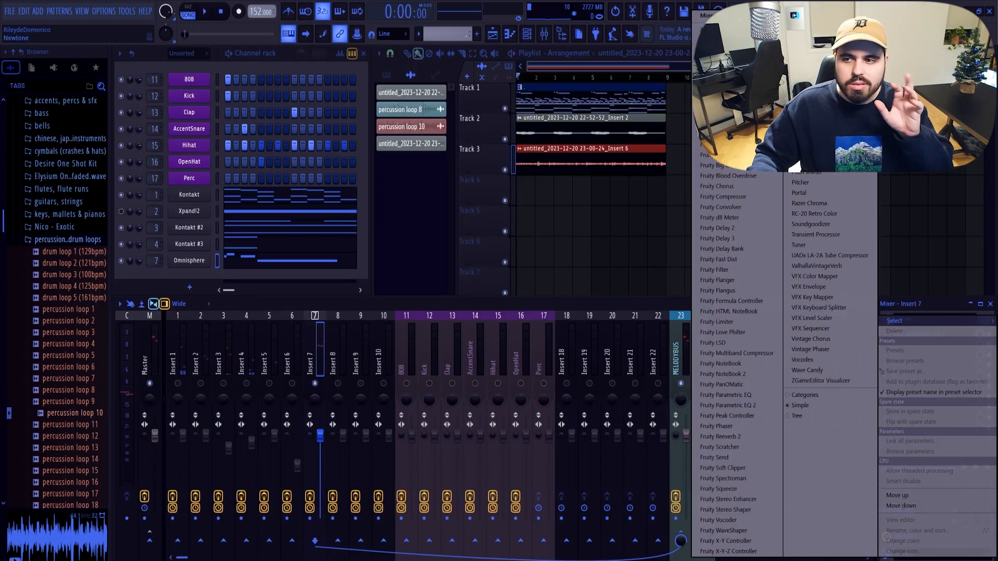
# Step: Add OTT to the third effect slot of mixer insert 7 and reduce its depth
pyautogui.click(798, 151)
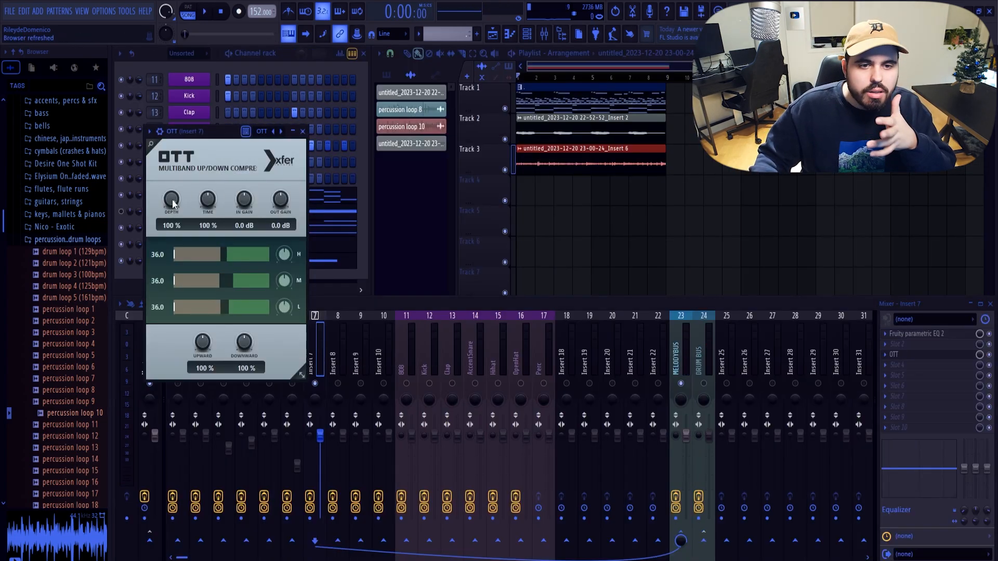
pyautogui.moveTo(175, 232); pyautogui.dragTo(179, 255)
pyautogui.press('space')
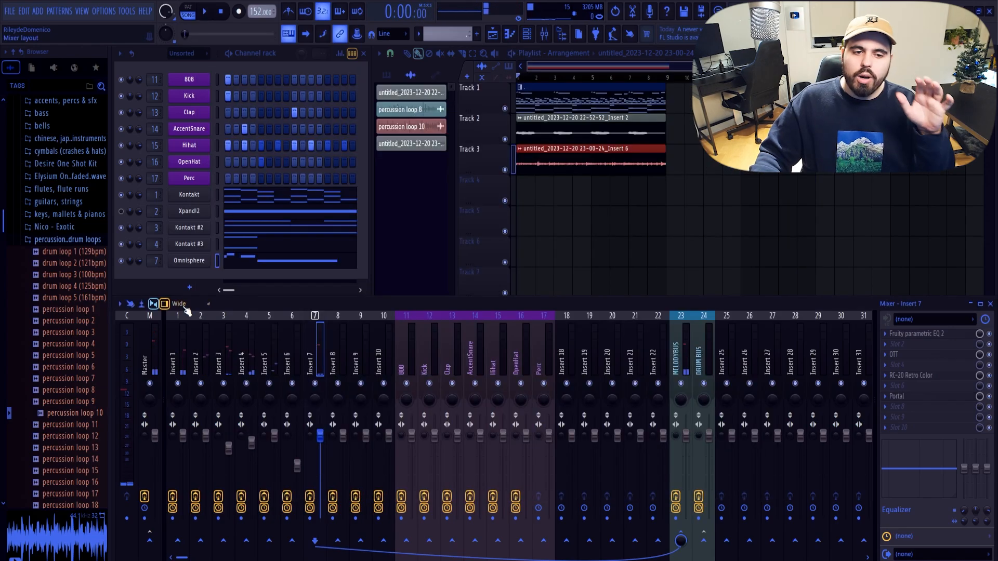
# Step: Render the Omnisphere melody on mixer insert 7 to an audio clip on playlist track 4
pyautogui.click(120, 304)
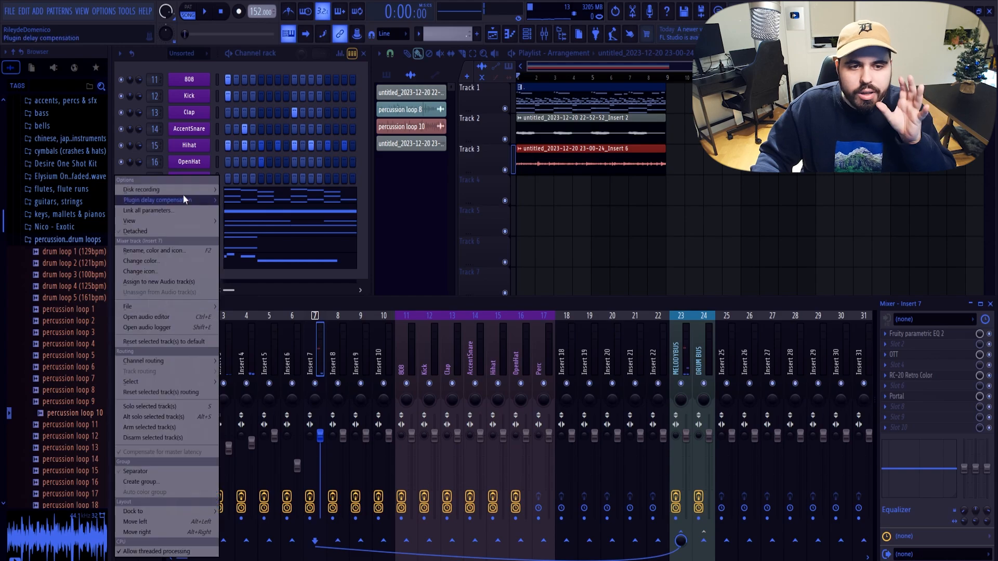
pyautogui.moveTo(183, 188)
pyautogui.click(266, 198)
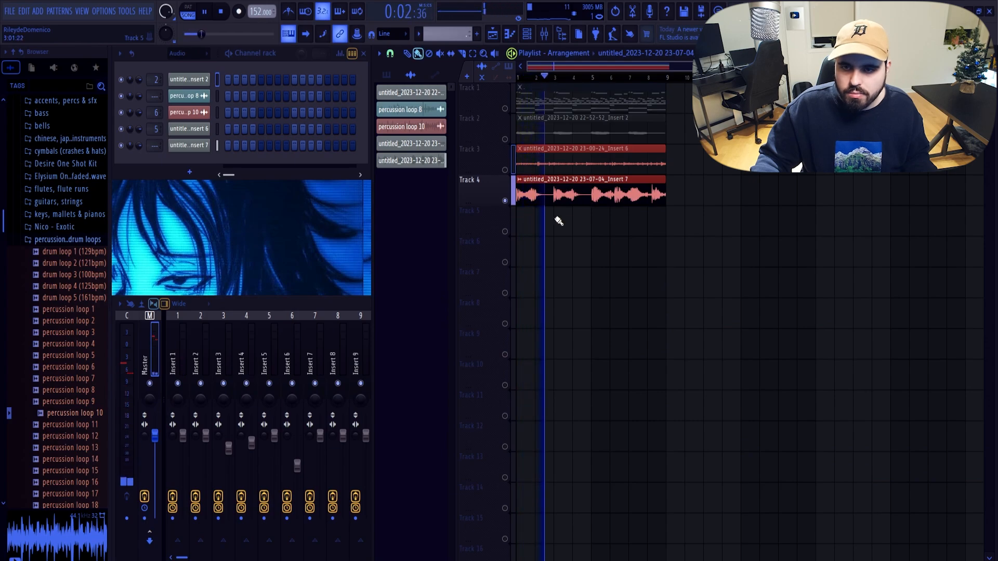
# Step: Open the settings of the rendered Insert 7 clip on track 4 and adjust its time-stretching time
pyautogui.press('space')
pyautogui.doubleClick(555, 203)
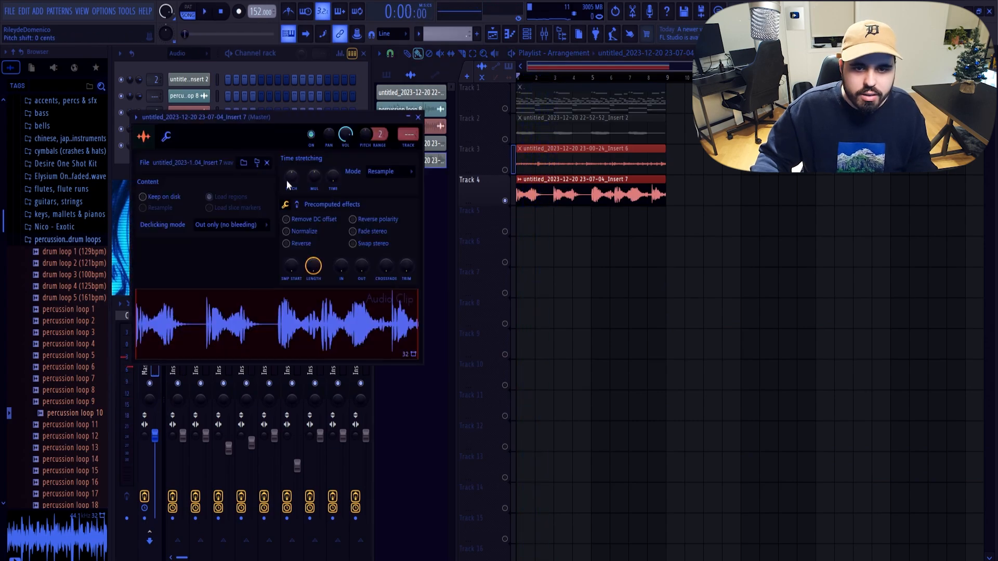
pyautogui.moveTo(333, 176); pyautogui.dragTo(333, 167)
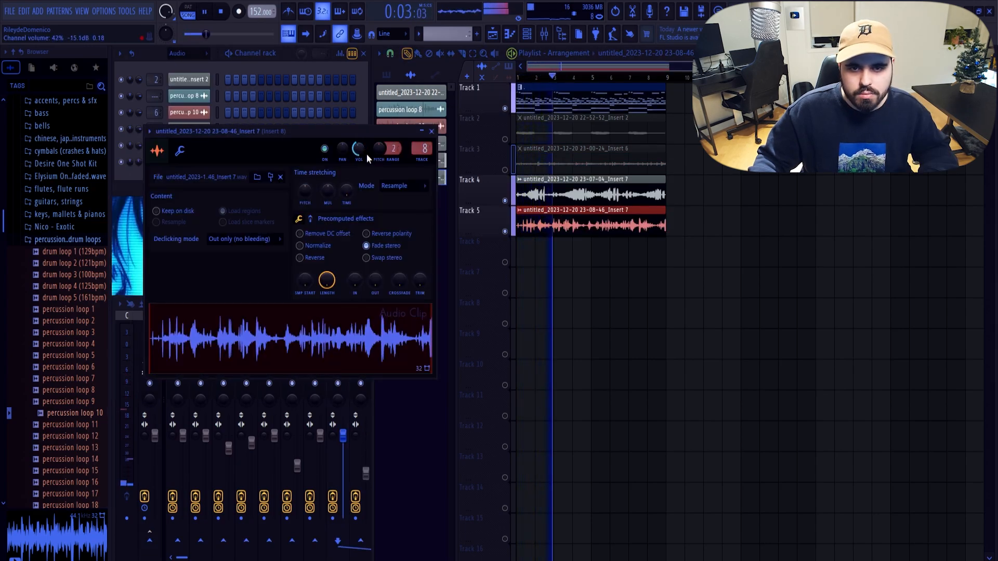
# Step: Reopen the settings of the second Insert 7 clip on track 5 and adjust its time-stretching pitch
pyautogui.click(432, 132)
pyautogui.doubleClick(590, 210)
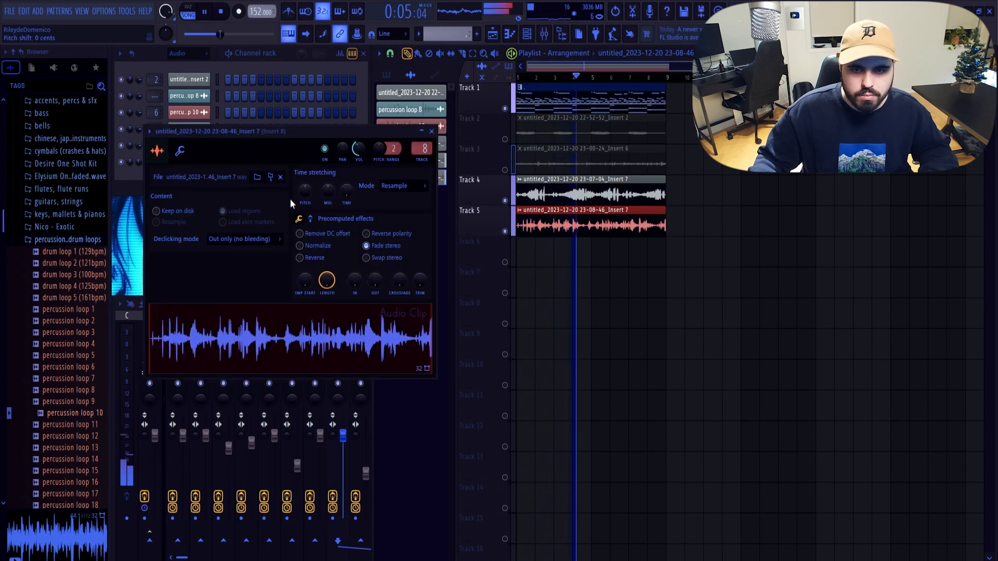
pyautogui.moveTo(305, 191); pyautogui.dragTo(305, 199)
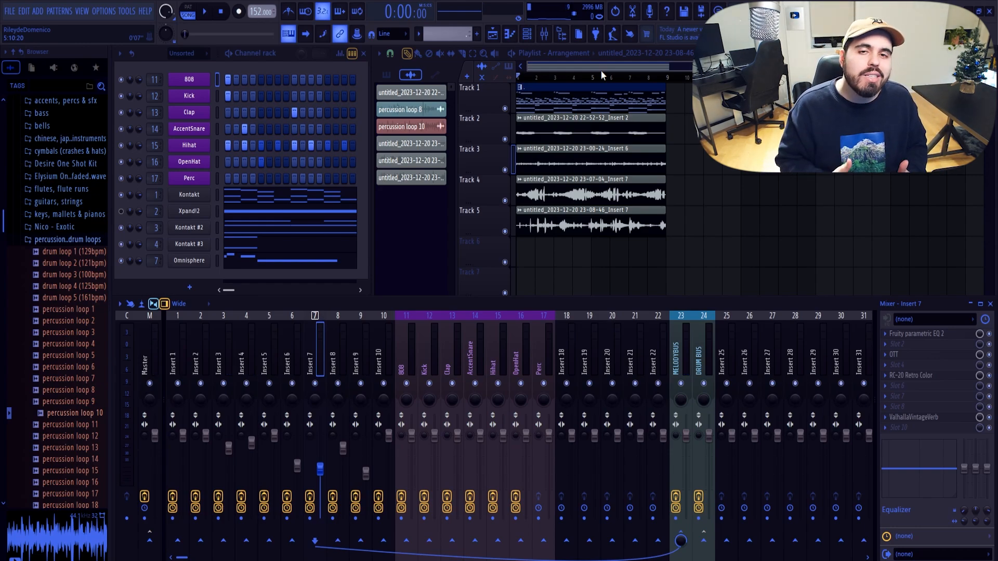
# Step: Collapse the percussion and drum loops folder and add the Perc_Yeat_therealtrifreeze sample as a new channel
pyautogui.click(57, 239)
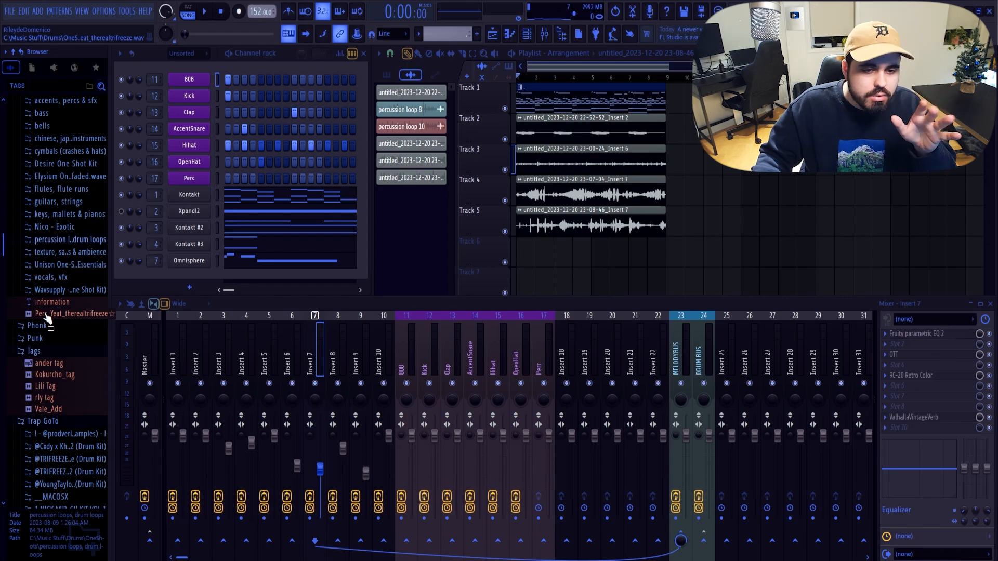
pyautogui.moveTo(46, 318); pyautogui.dragTo(243, 273)
pyautogui.click(445, 146)
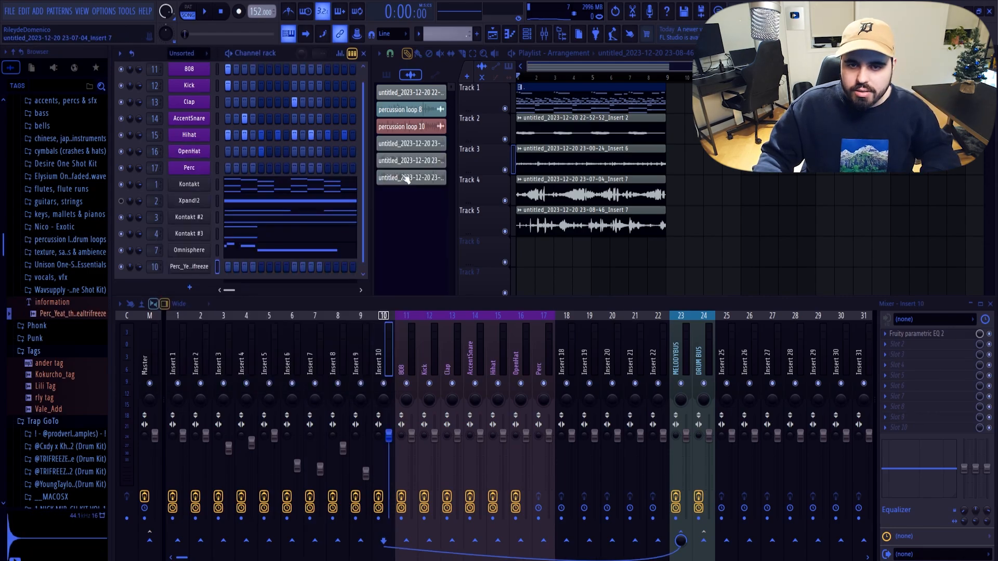
# Step: Place one-bar D#4 percussion notes on bars 1, 3, 5 and 7, and arrange short D#4 notes at the end of bar 8
pyautogui.rightClick(207, 262)
pyautogui.click(222, 269)
pyautogui.press('space')
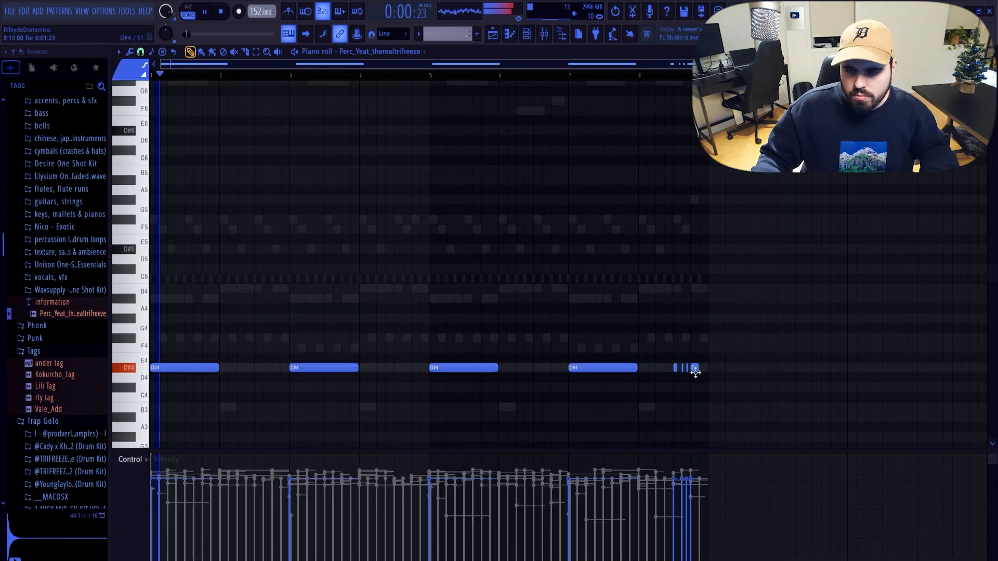
pyautogui.moveTo(695, 371); pyautogui.dragTo(706, 372)
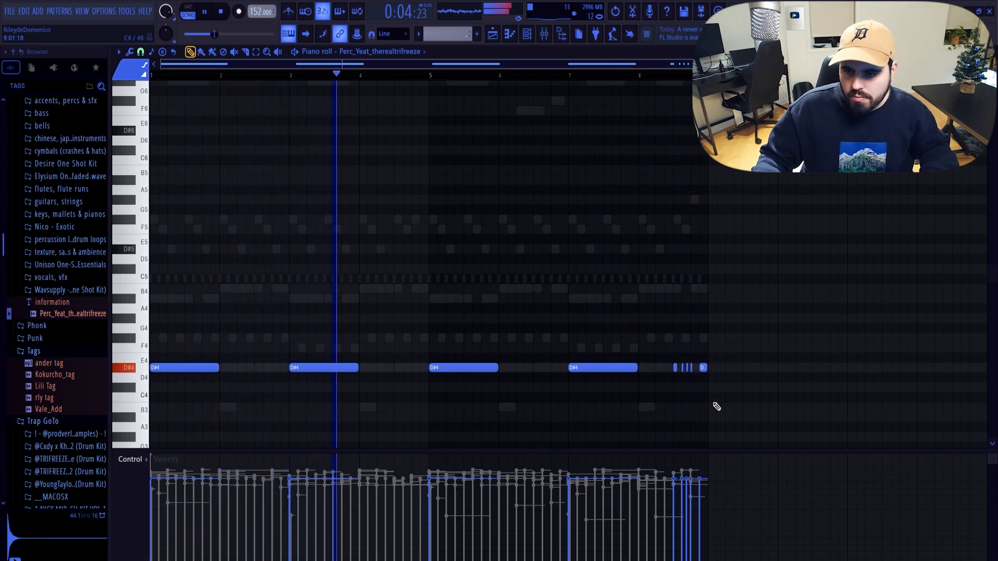
pyautogui.keyDown('ctrl'); pyautogui.click(691, 371); pyautogui.keyUp('ctrl')
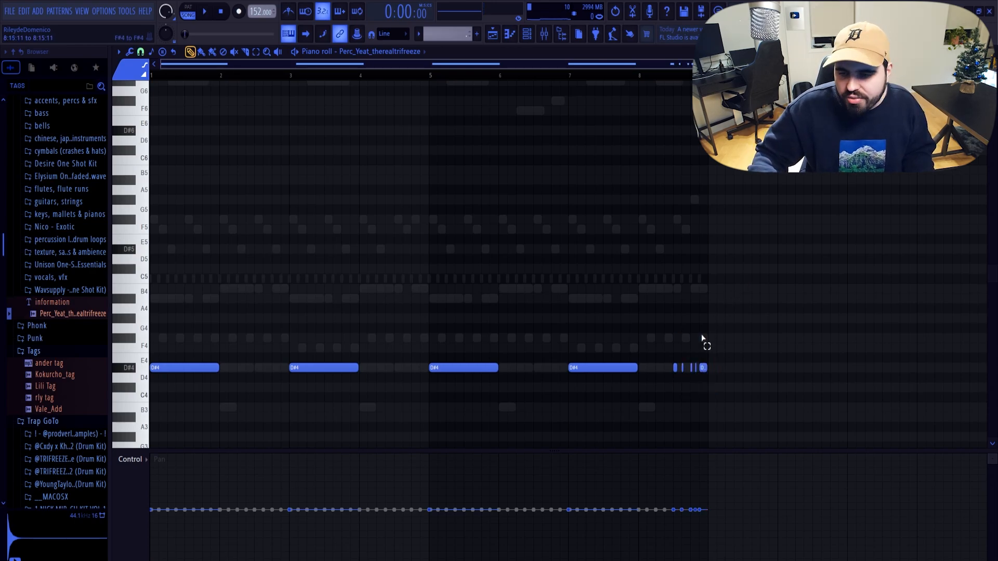
# Step: Play back the full arrangement in song mode
pyautogui.click(206, 12)
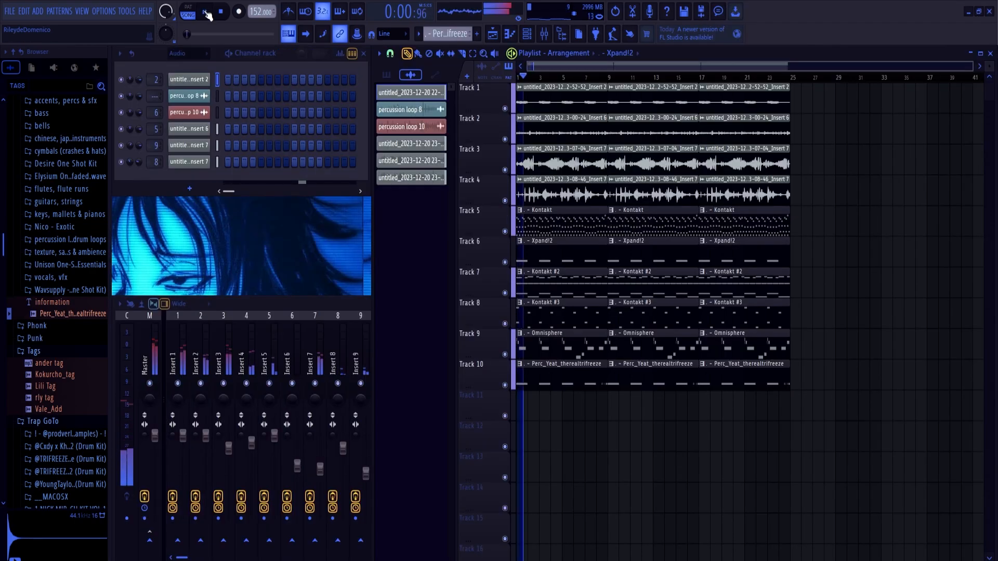